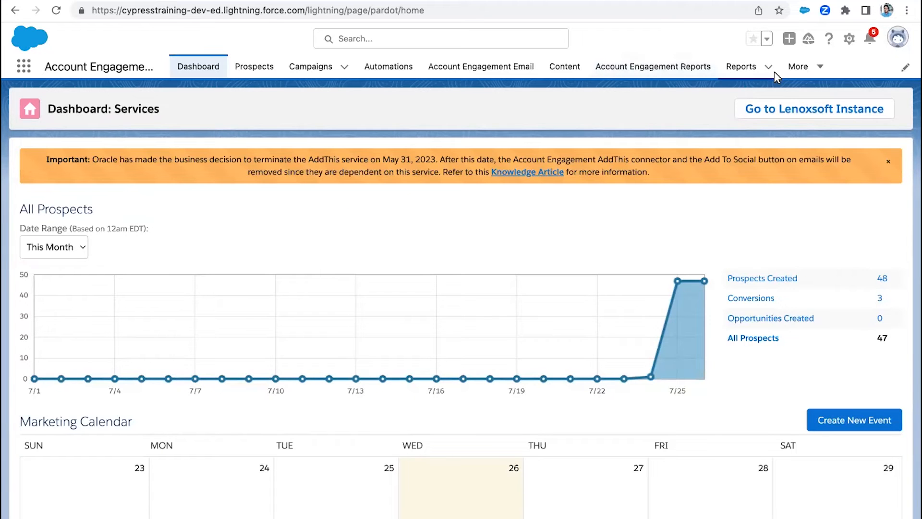
- Open the settings of the Salesforce.com CRM connector from the connectors in Account Engagement Settings
{"action": "left_click", "coordinate": [799, 71]}
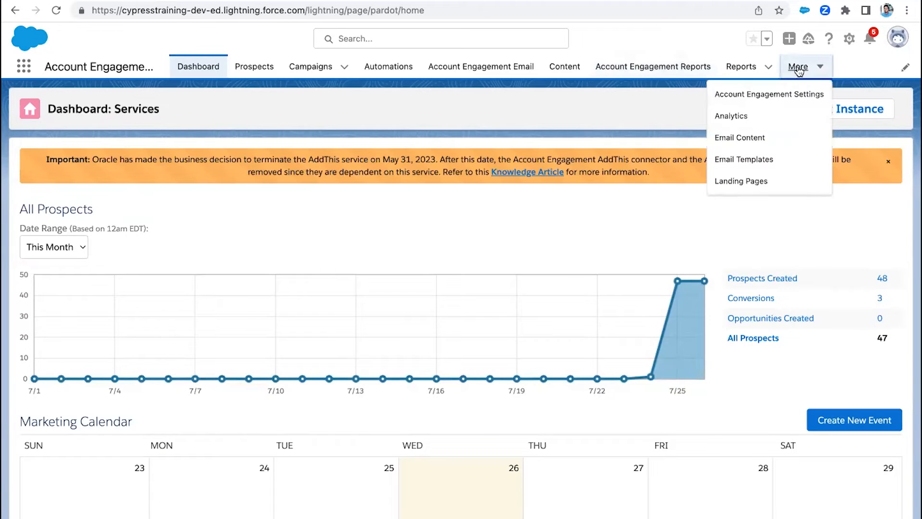
{"action": "left_click", "coordinate": [766, 96]}
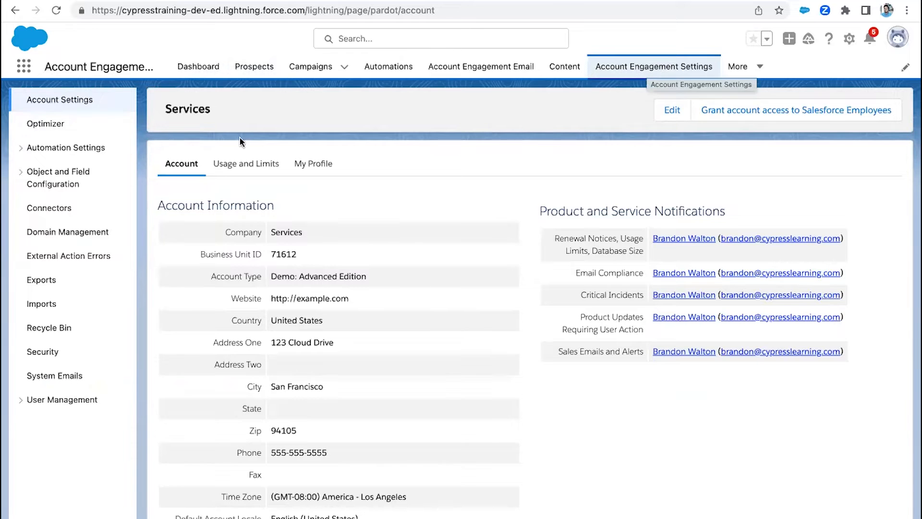
{"action": "left_click", "coordinate": [35, 209]}
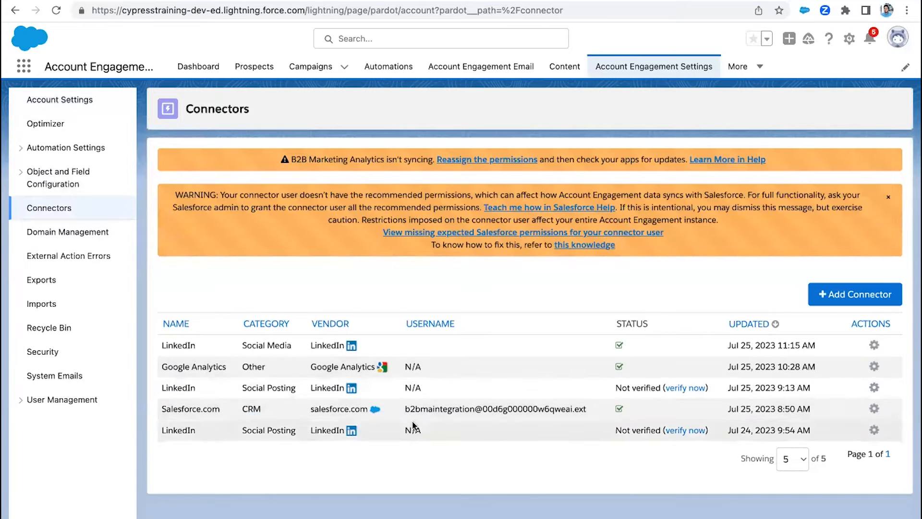
{"action": "left_click", "coordinate": [874, 408]}
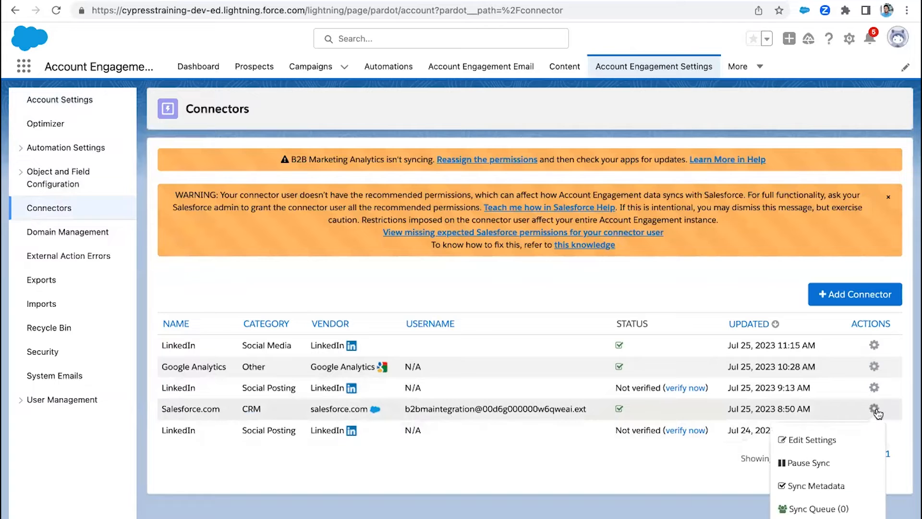
{"action": "left_click", "coordinate": [820, 441]}
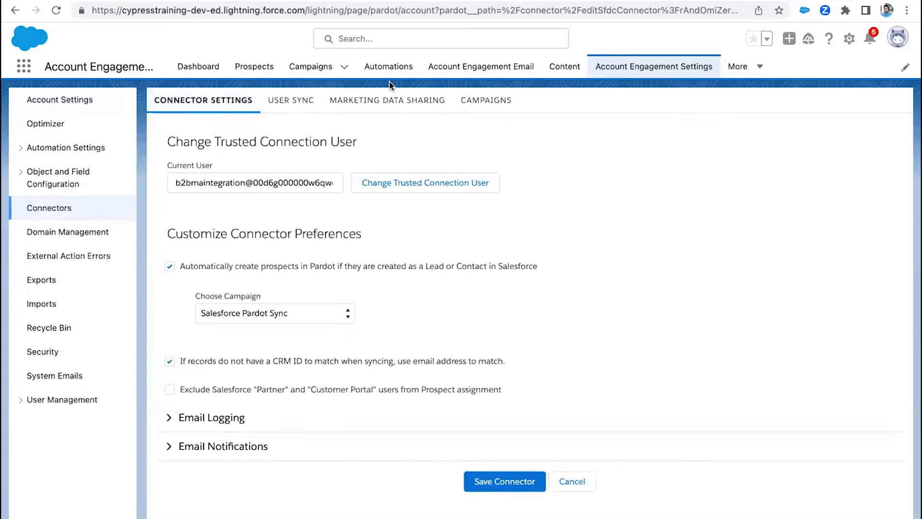
- Review the connector's campaign options, including Use Salesforce to manage all campaigns, Master Record Type and Enable Campaign Member Sync
{"action": "left_click", "coordinate": [487, 102]}
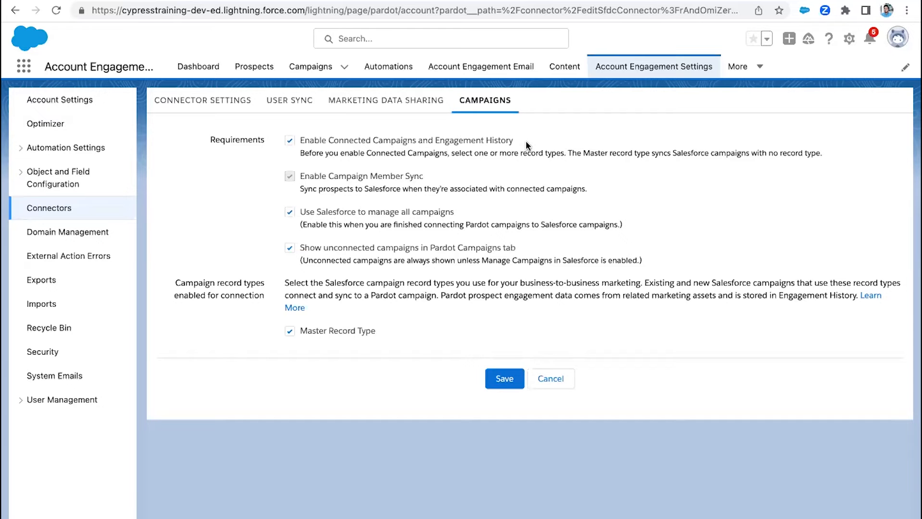
{"action": "left_click_drag", "start_coordinate": [463, 210], "coordinate": [299, 212]}
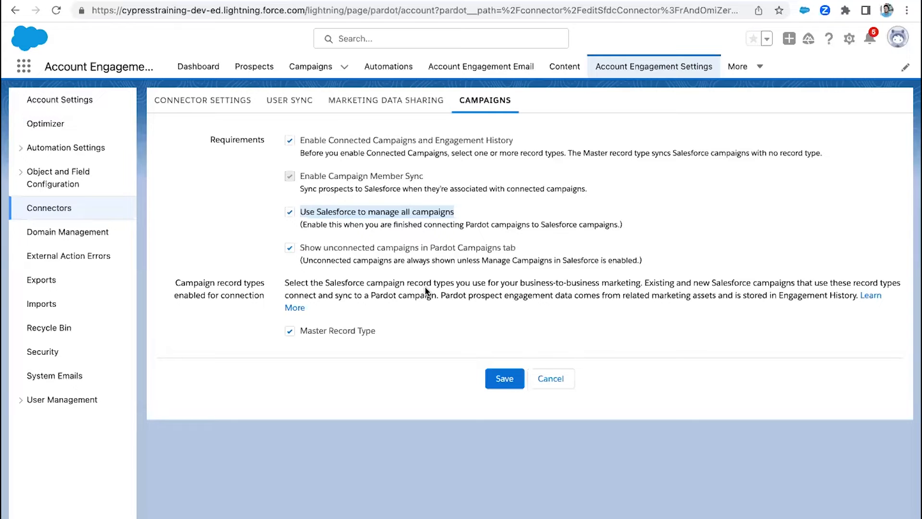
{"action": "left_click_drag", "start_coordinate": [376, 331], "coordinate": [302, 332]}
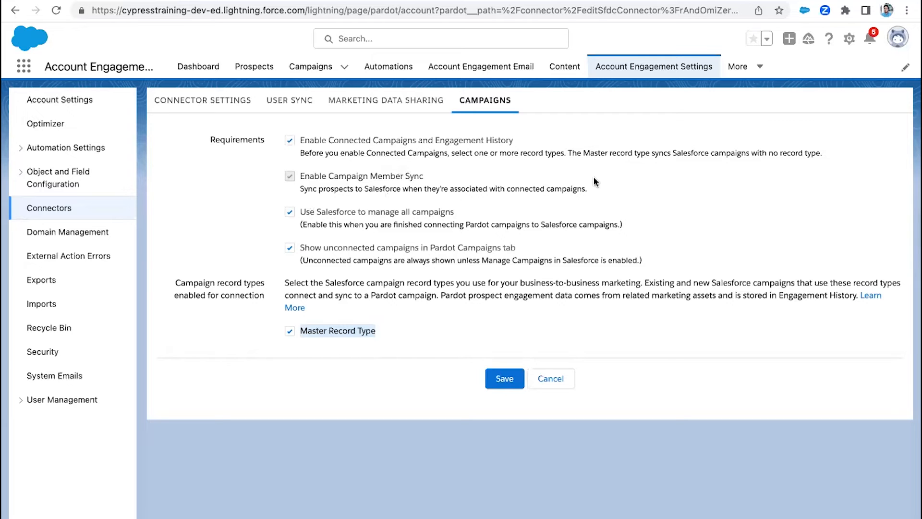
{"action": "left_click_drag", "start_coordinate": [594, 189], "coordinate": [299, 176]}
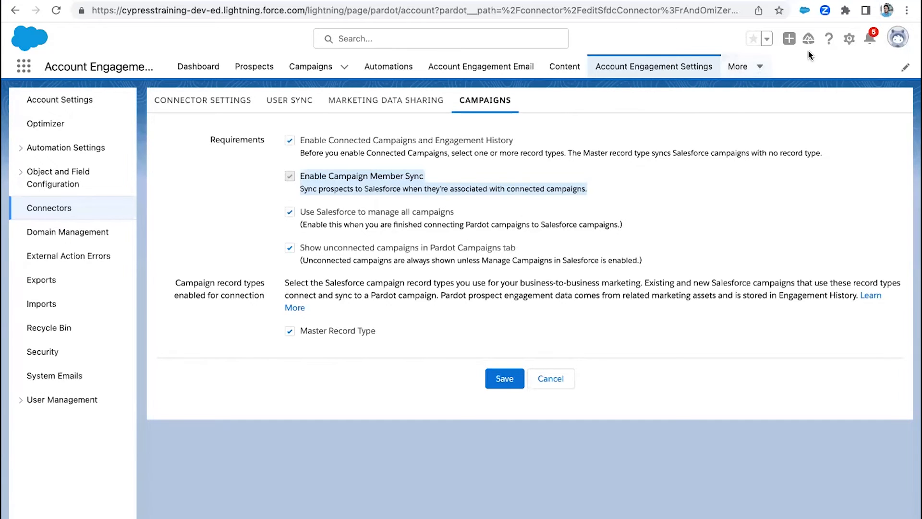
- Examine Marketing Setup, including Business Unit Setup, Content Setup, and the Objects and Fields and Sites and Domains sections
{"action": "left_click", "coordinate": [850, 40]}
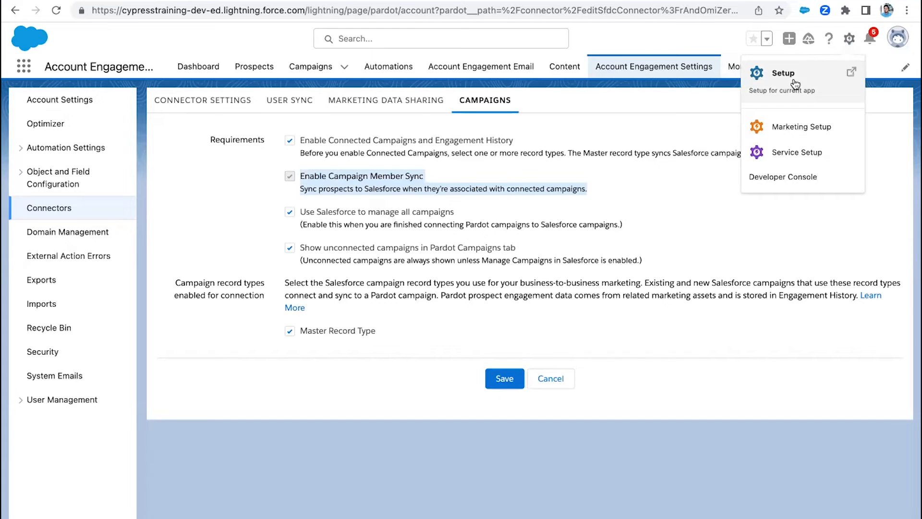
{"action": "left_click", "coordinate": [788, 128]}
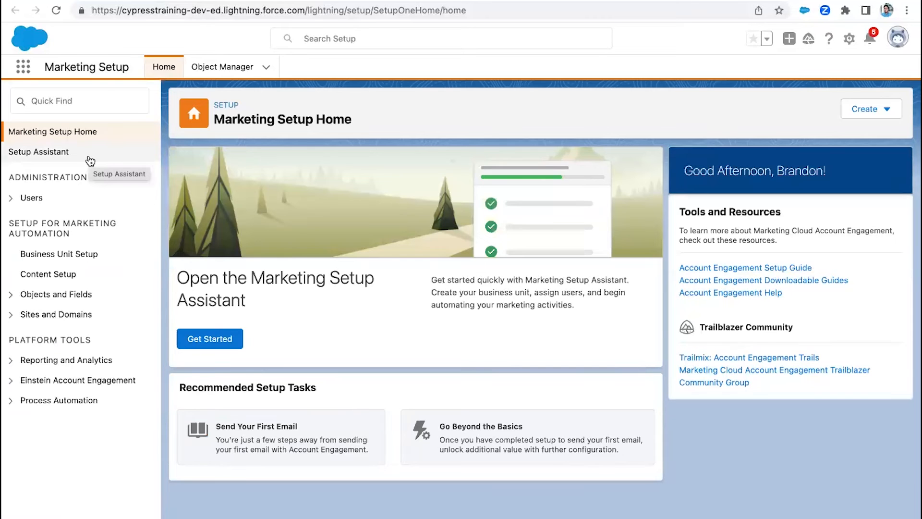
{"action": "left_click", "coordinate": [62, 260]}
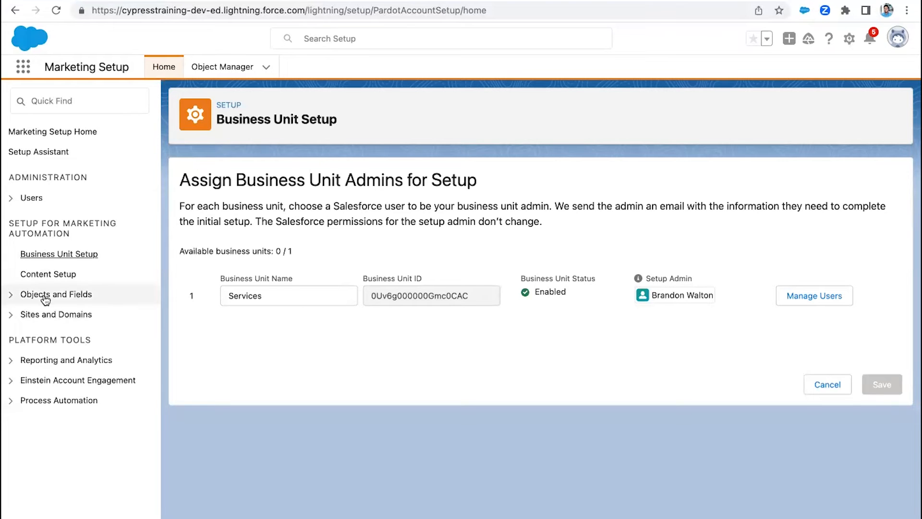
{"action": "left_click", "coordinate": [51, 275]}
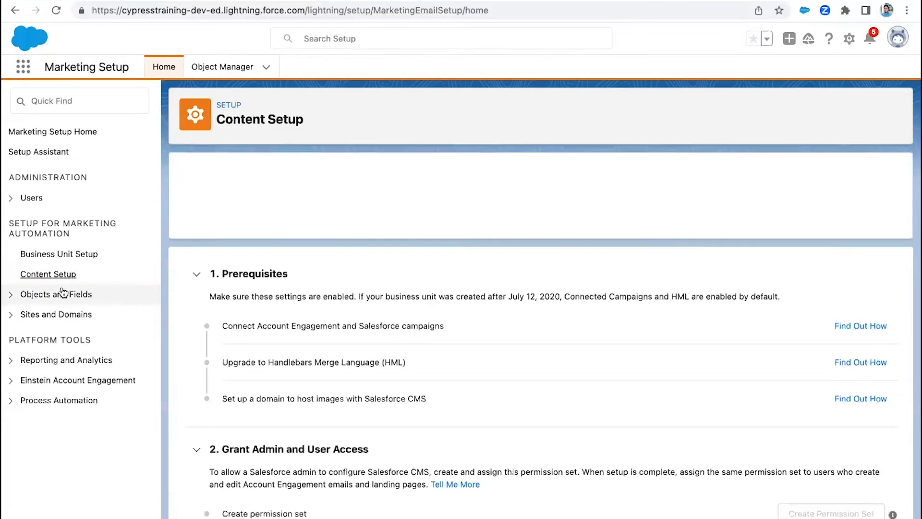
{"action": "scroll", "coordinate": [62, 279], "scroll_direction": "down", "scroll_amount": 1}
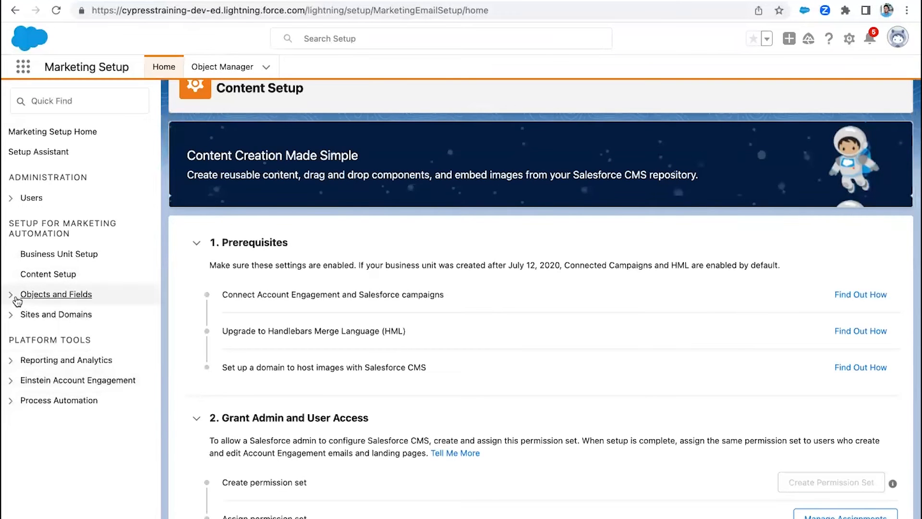
{"action": "left_click", "coordinate": [11, 295]}
{"action": "left_click", "coordinate": [11, 294]}
{"action": "left_click", "coordinate": [10, 314]}
{"action": "left_click", "coordinate": [10, 315]}
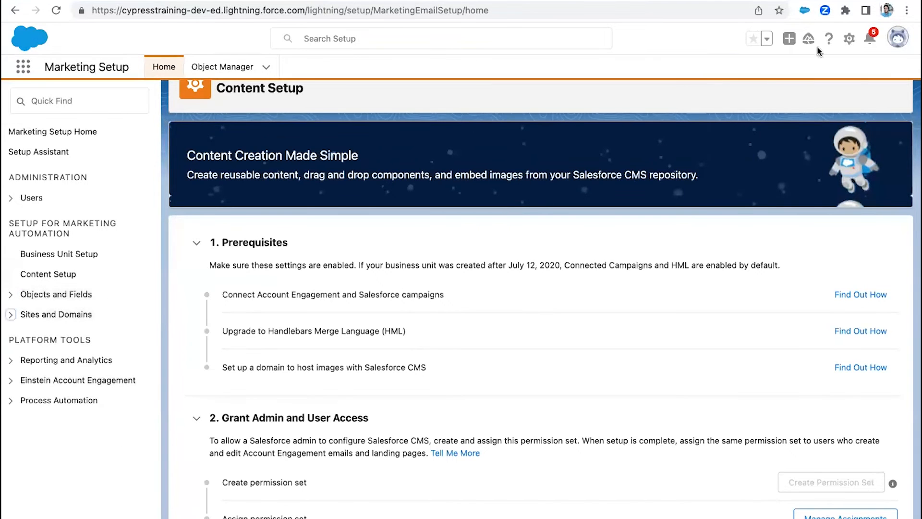
- Open the general Setup area and search it for "account engagement"
{"action": "left_click", "coordinate": [849, 39]}
{"action": "left_click", "coordinate": [783, 108]}
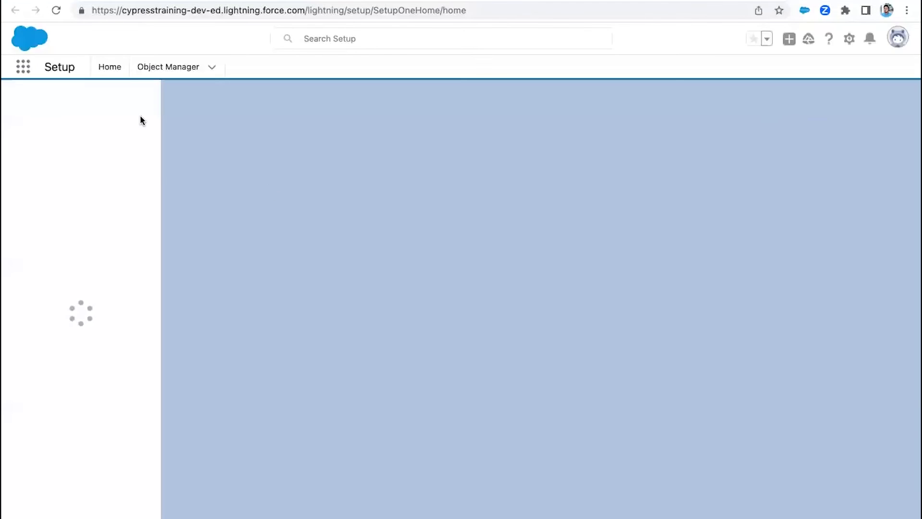
{"action": "type", "text": "account engagement"}
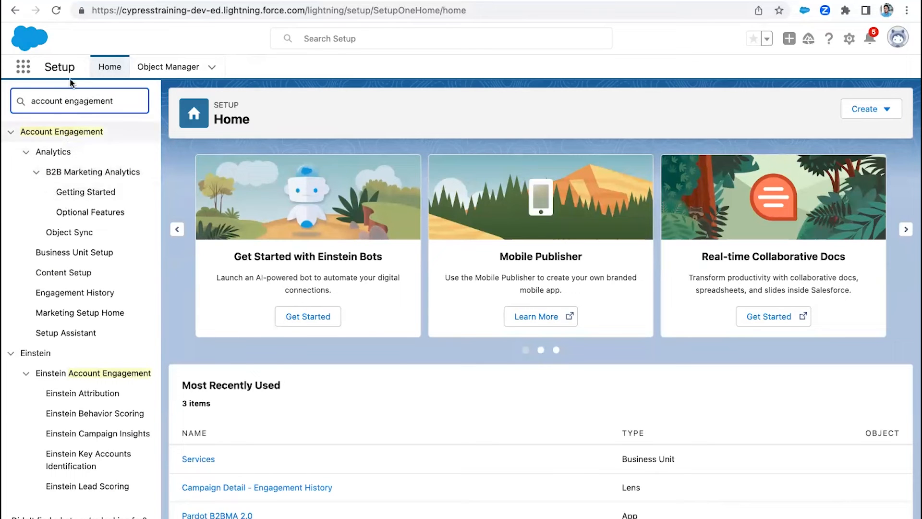
- Reopen Setup, find the "account engagement" entries and open the Engagement History page
{"action": "left_click", "coordinate": [849, 38]}
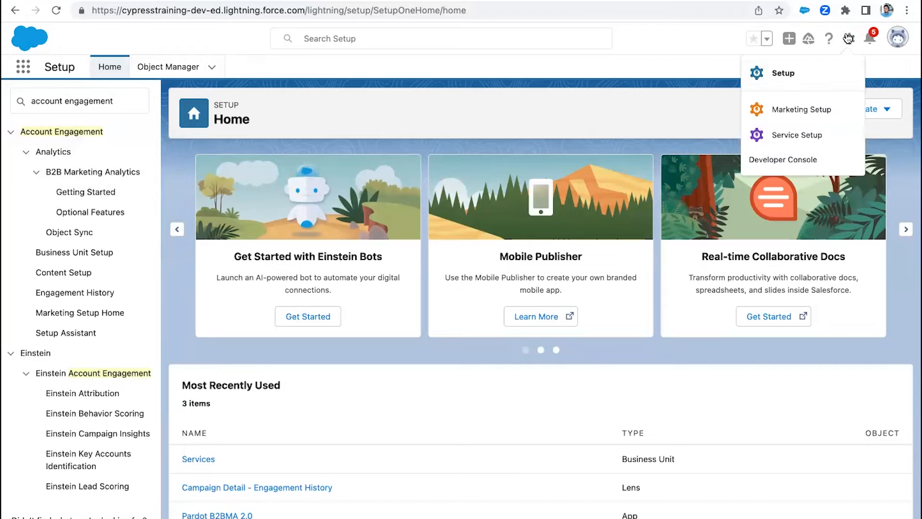
{"action": "left_click", "coordinate": [783, 73]}
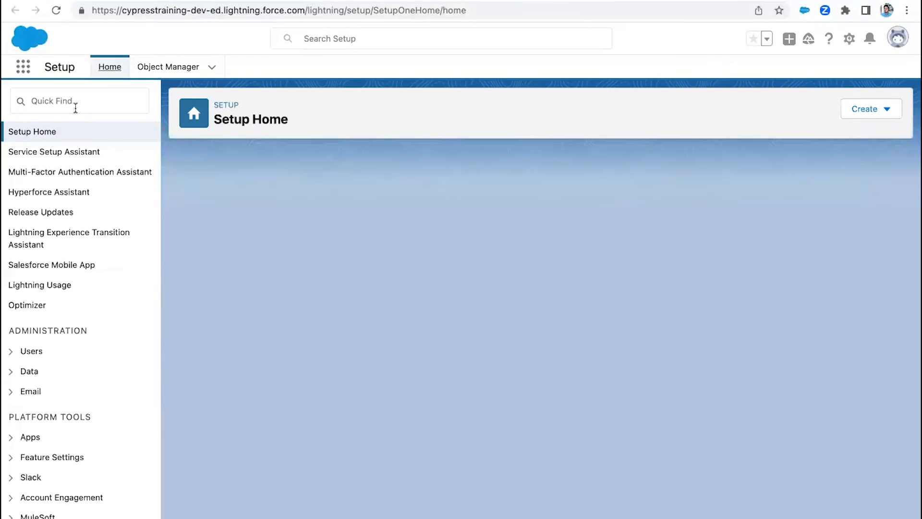
{"action": "left_click", "coordinate": [75, 106]}
{"action": "type", "text": "account engagement"}
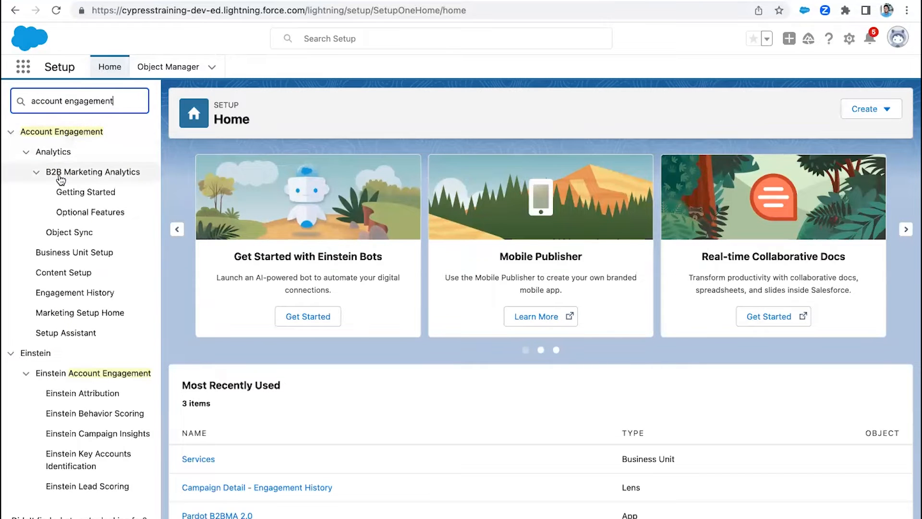
{"action": "left_click", "coordinate": [83, 298]}
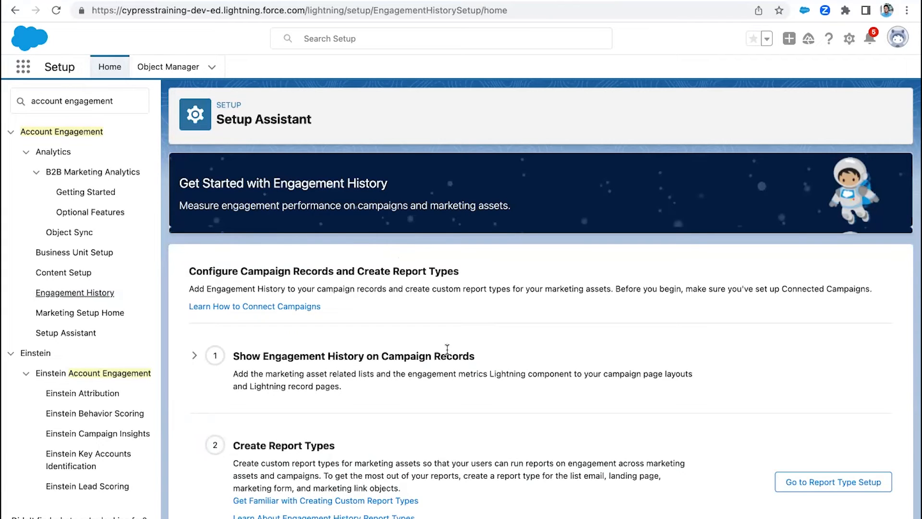
- Expand the Show Engagement History on Campaign Records step and review the tasks through Enable Engagement History Dashboards
{"action": "scroll", "coordinate": [447, 349], "scroll_direction": "down", "scroll_amount": 2}
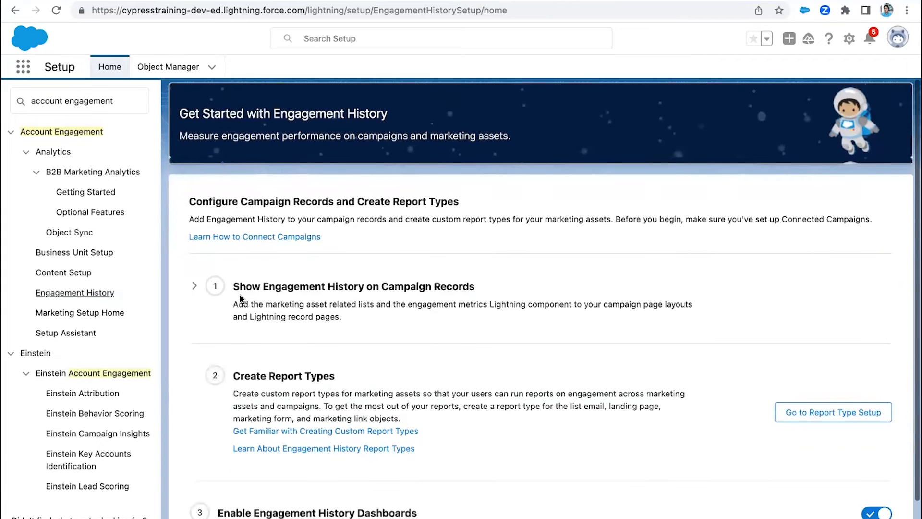
{"action": "left_click", "coordinate": [194, 287]}
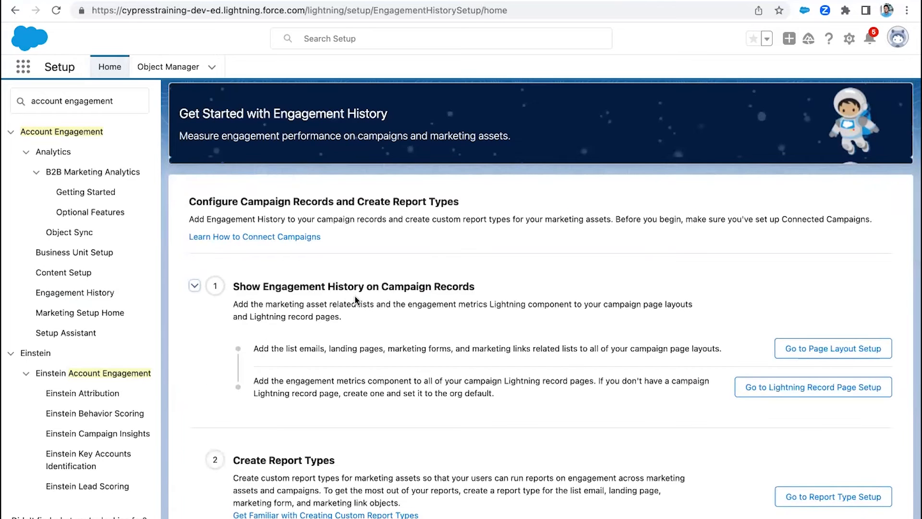
{"action": "scroll", "coordinate": [354, 298], "scroll_direction": "down", "scroll_amount": 4}
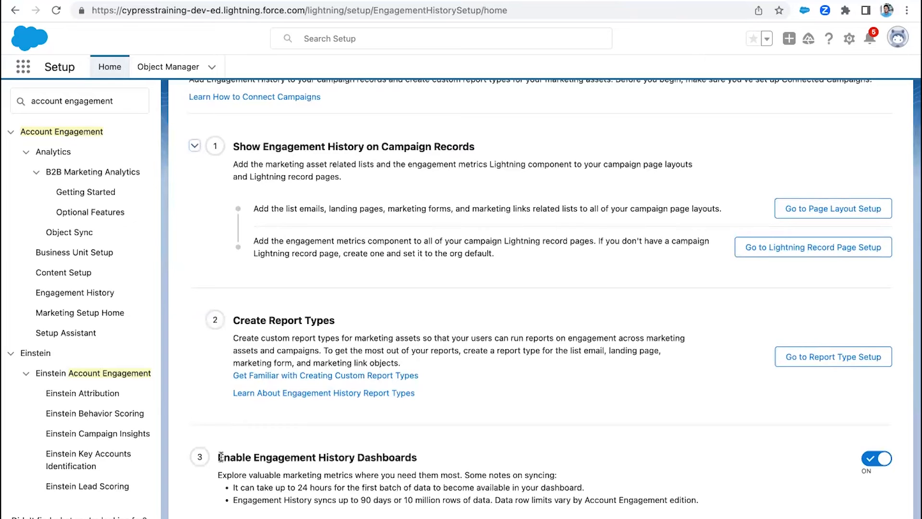
{"action": "left_click_drag", "start_coordinate": [220, 457], "coordinate": [485, 501]}
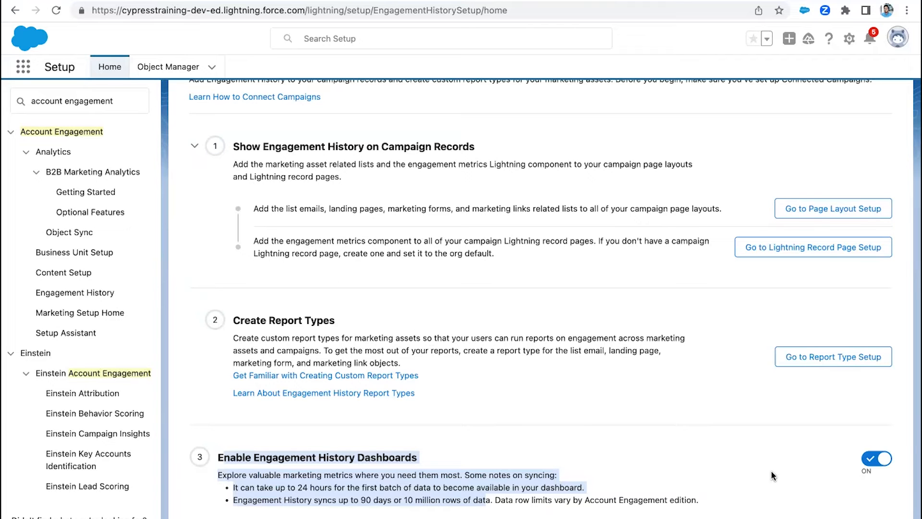
- Go to the campaign page layout setup from the Engagement History assistant and open Campaign Layout for editing
{"action": "scroll", "coordinate": [618, 346], "scroll_direction": "up", "scroll_amount": 5}
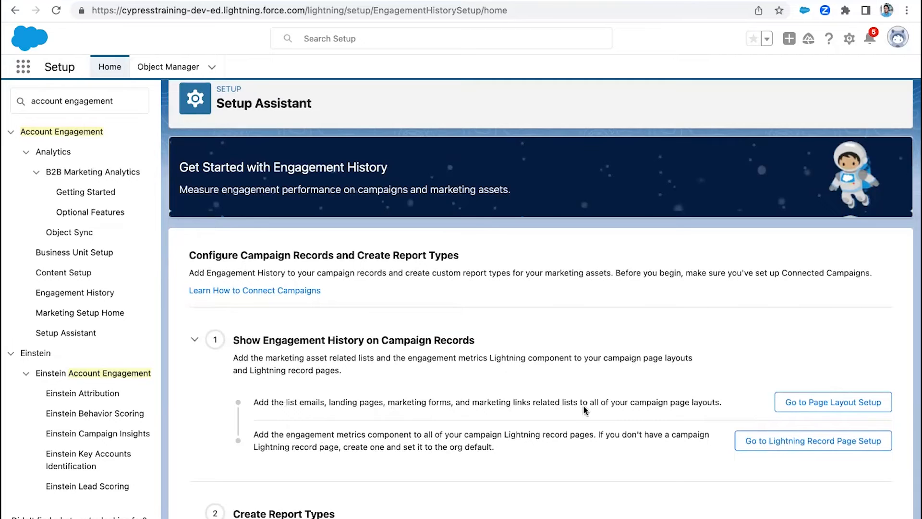
{"action": "left_click", "coordinate": [824, 406]}
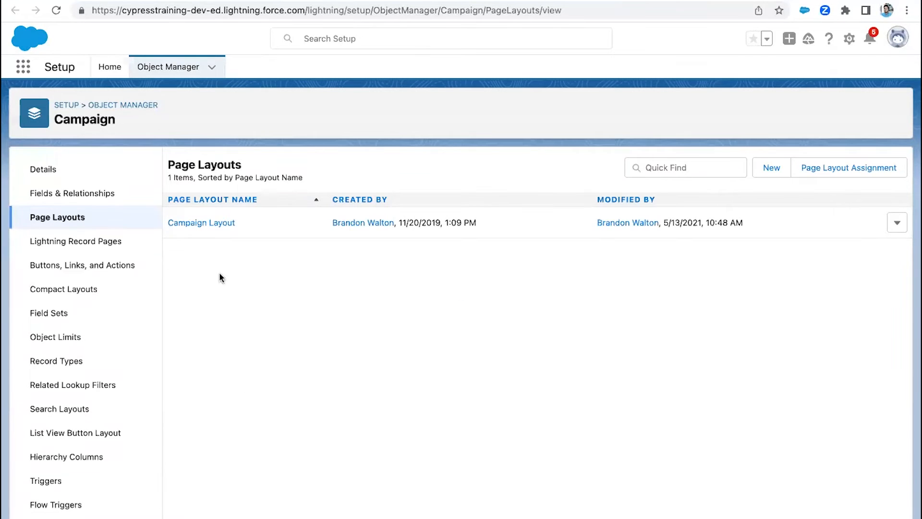
{"action": "left_click", "coordinate": [223, 224]}
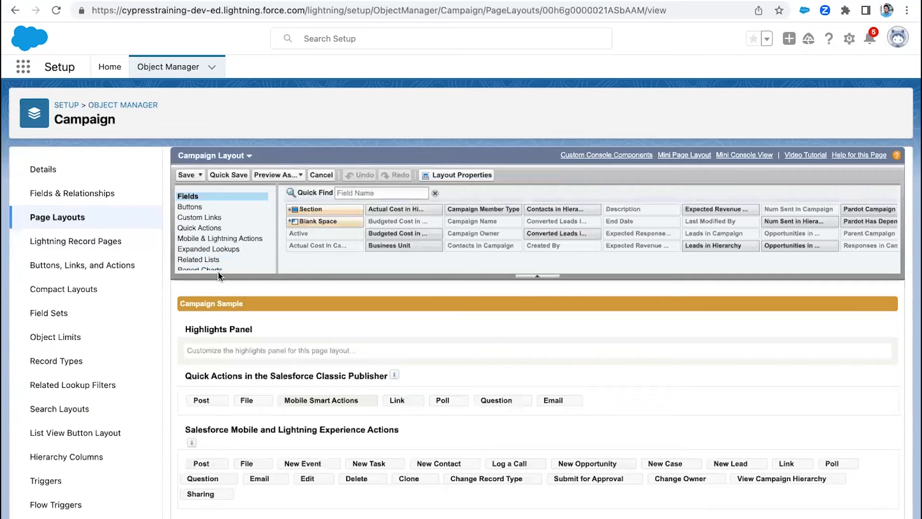
- Examine the fields available for Campaign Layout, such as Total Emails Delivered in Hierarchy, and the layout's existing detail sections
{"action": "scroll", "coordinate": [288, 394], "scroll_direction": "down", "scroll_amount": 2}
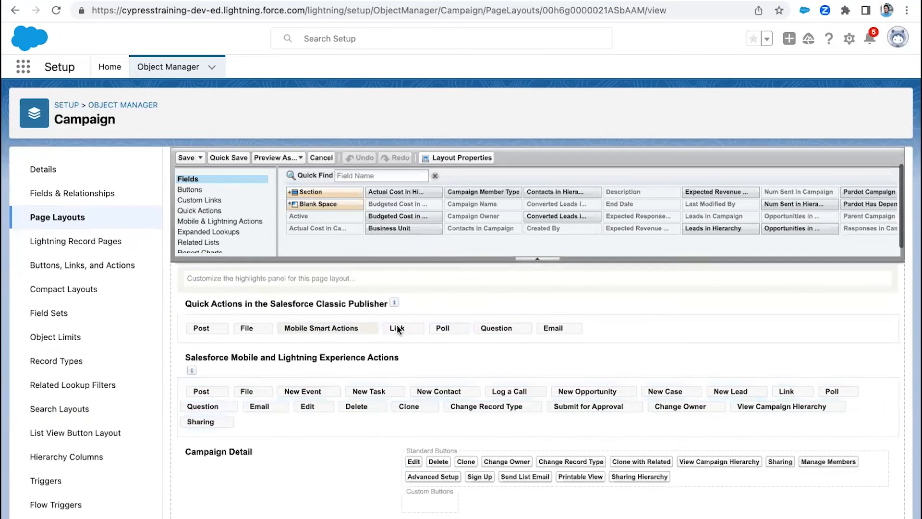
{"action": "scroll", "coordinate": [669, 223], "scroll_direction": "right", "scroll_amount": 5}
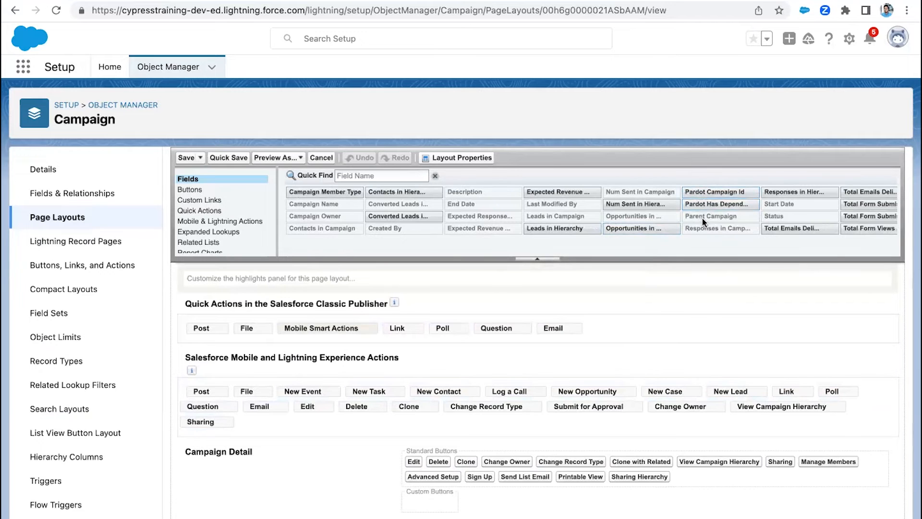
{"action": "scroll", "coordinate": [703, 221], "scroll_direction": "right", "scroll_amount": 5}
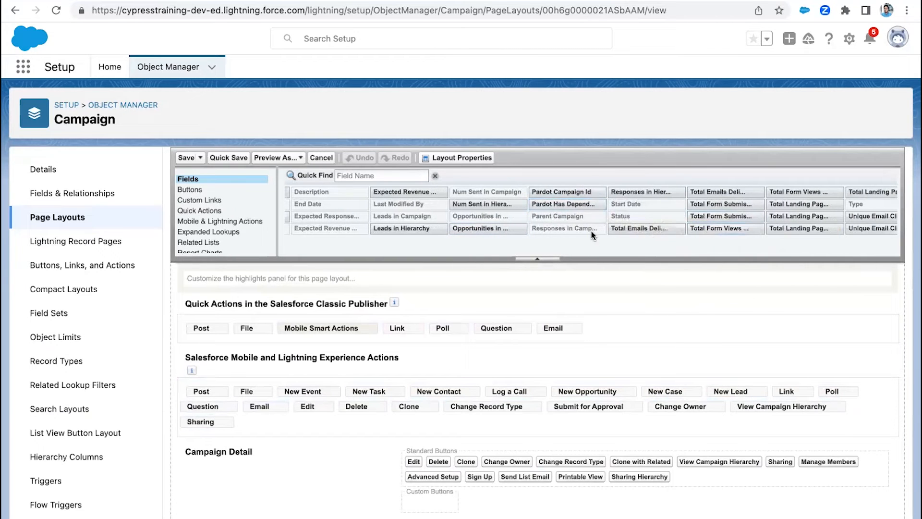
{"action": "scroll", "coordinate": [591, 230], "scroll_direction": "right", "scroll_amount": 3}
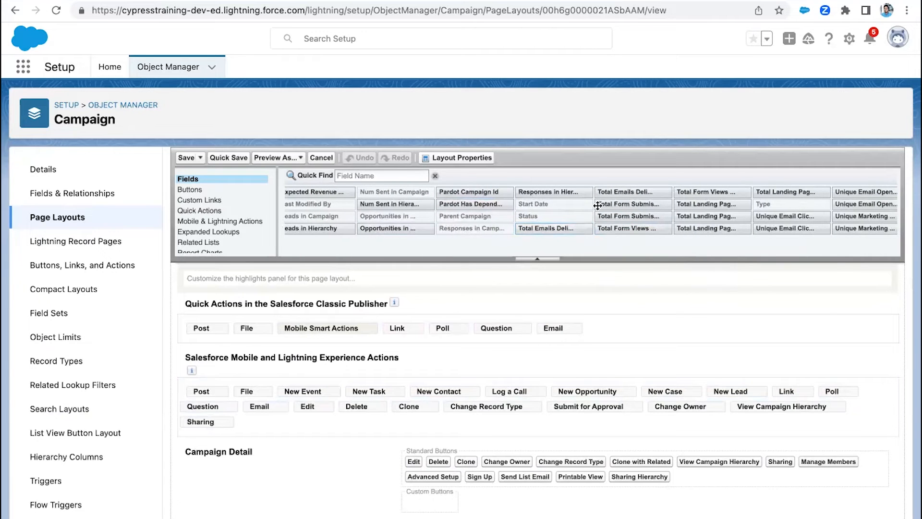
{"action": "mouse_move", "coordinate": [616, 192]}
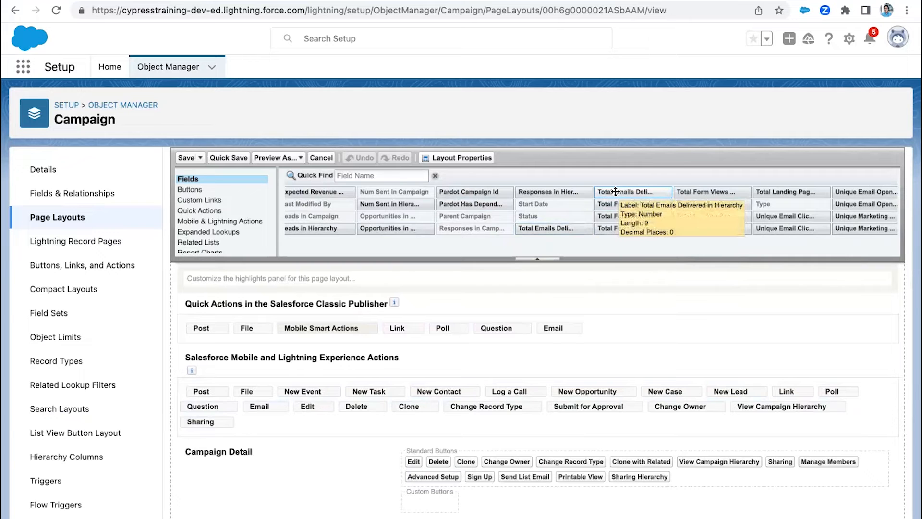
{"action": "scroll", "coordinate": [575, 207], "scroll_direction": "down", "scroll_amount": 1}
{"action": "scroll", "coordinate": [576, 217], "scroll_direction": "down", "scroll_amount": 6}
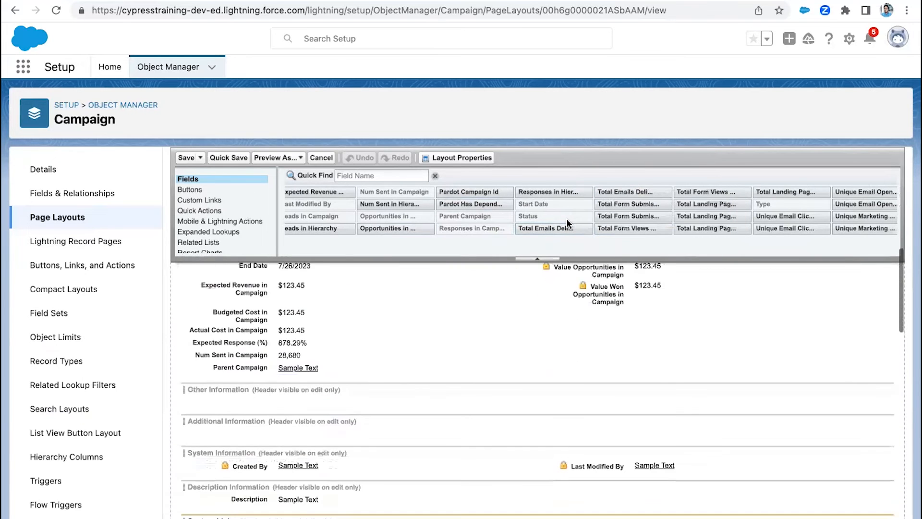
{"action": "scroll", "coordinate": [354, 212], "scroll_direction": "left", "scroll_amount": 10}
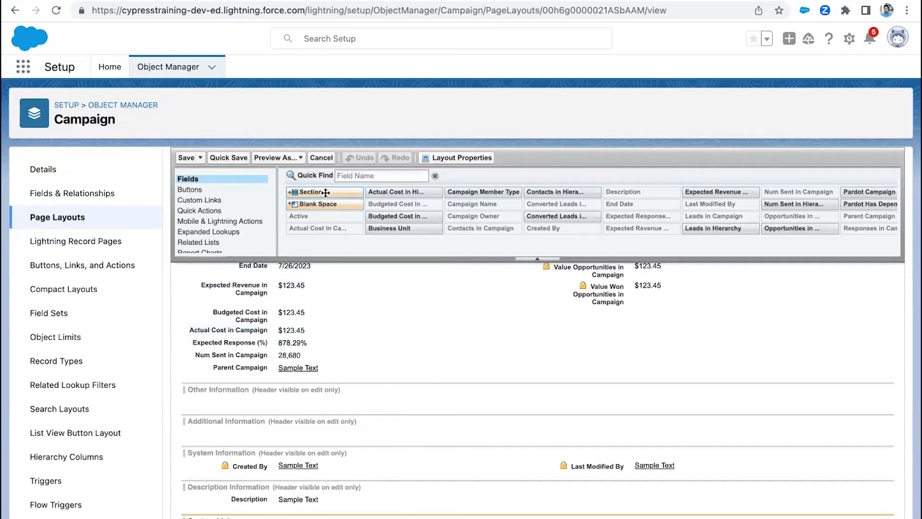
- Add a two-column section named Account Engagement History above Other Information in the campaign layout
{"action": "left_click_drag", "start_coordinate": [324, 193], "coordinate": [317, 362]}
{"action": "type", "text": "Account Engagement History"}
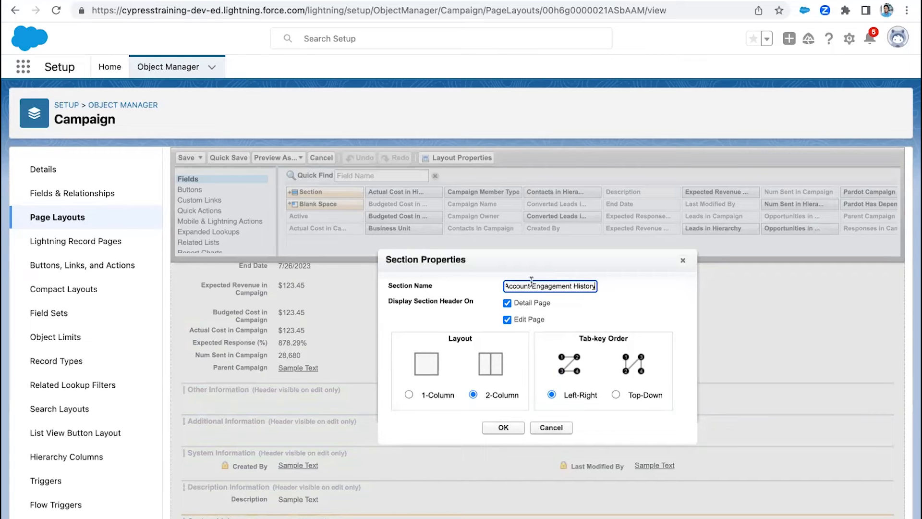
{"action": "left_click", "coordinate": [502, 427]}
- Place all the Total Emails, Form and Landing Page fields and the Unique Email and Marketing Link fields in the Account Engagement History section
{"action": "scroll", "coordinate": [478, 362], "scroll_direction": "down", "scroll_amount": 2}
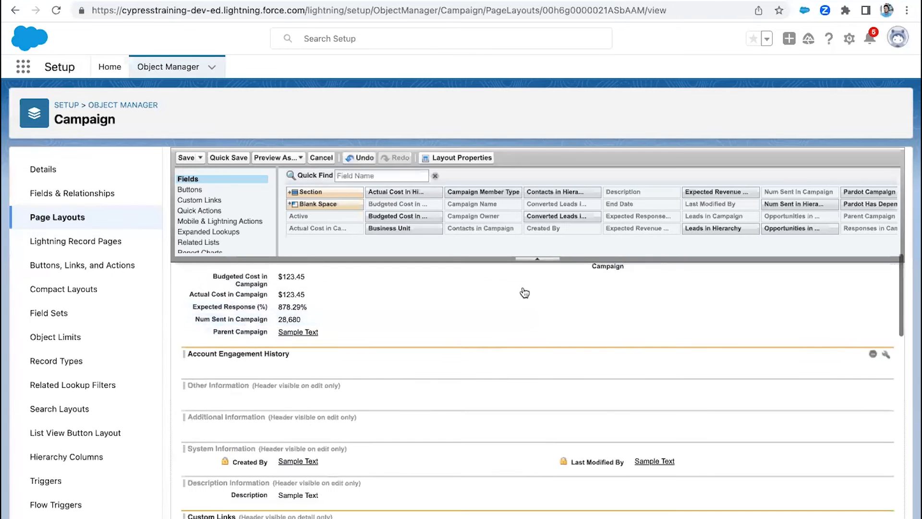
{"action": "scroll", "coordinate": [653, 222], "scroll_direction": "right", "scroll_amount": 6}
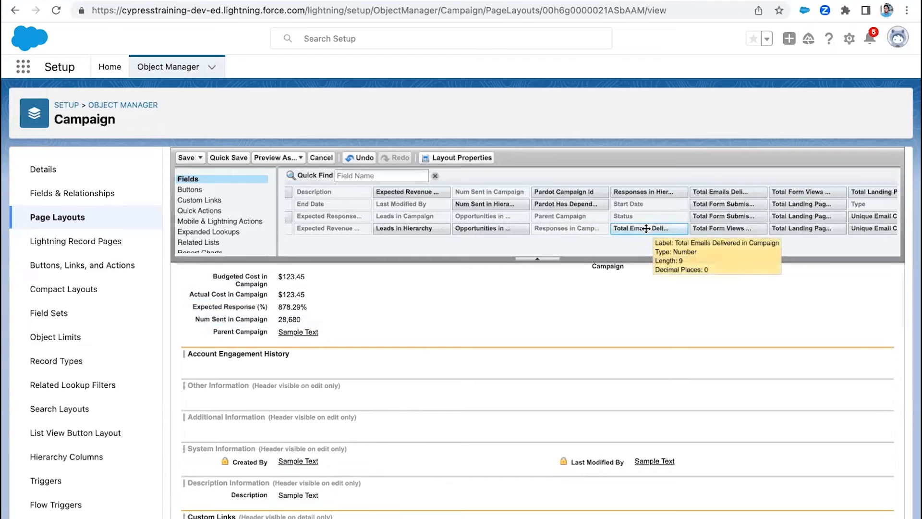
{"action": "scroll", "coordinate": [646, 229], "scroll_direction": "right", "scroll_amount": 1}
{"action": "scroll", "coordinate": [647, 229], "scroll_direction": "right", "scroll_amount": 3}
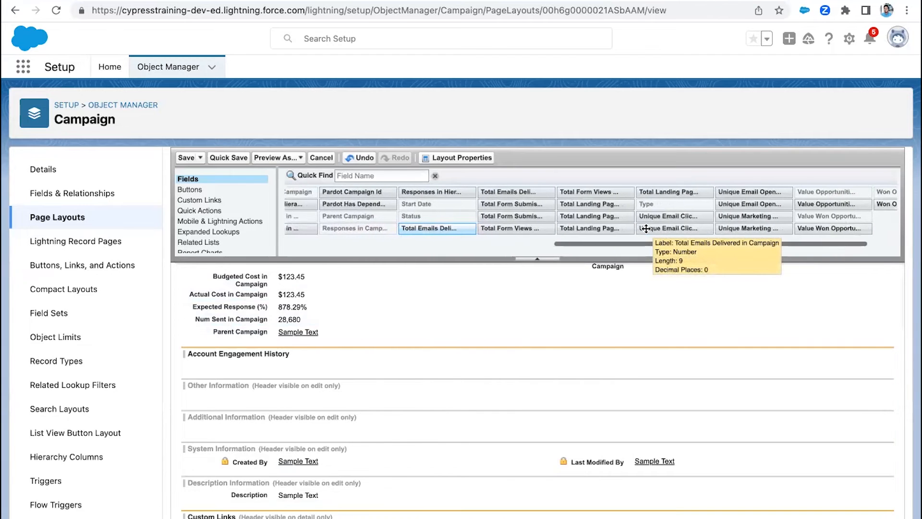
{"action": "left_click", "coordinate": [706, 228], "text": "shift"}
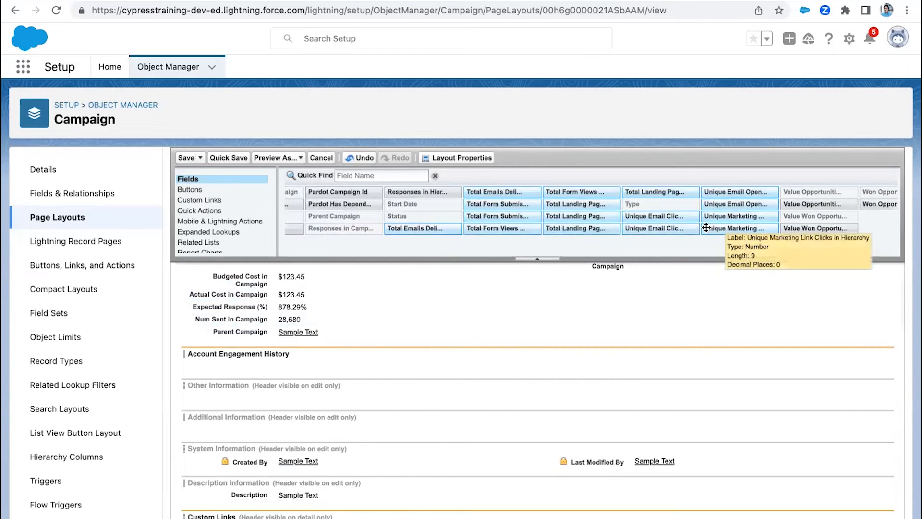
{"action": "left_click_drag", "start_coordinate": [697, 235], "coordinate": [466, 416]}
- Move Total Emails Delivered, Total Form Submissions and Total Form Views in Hierarchy into the section's second column beside their campaign counterparts
{"action": "scroll", "coordinate": [466, 416], "scroll_direction": "down", "scroll_amount": 2}
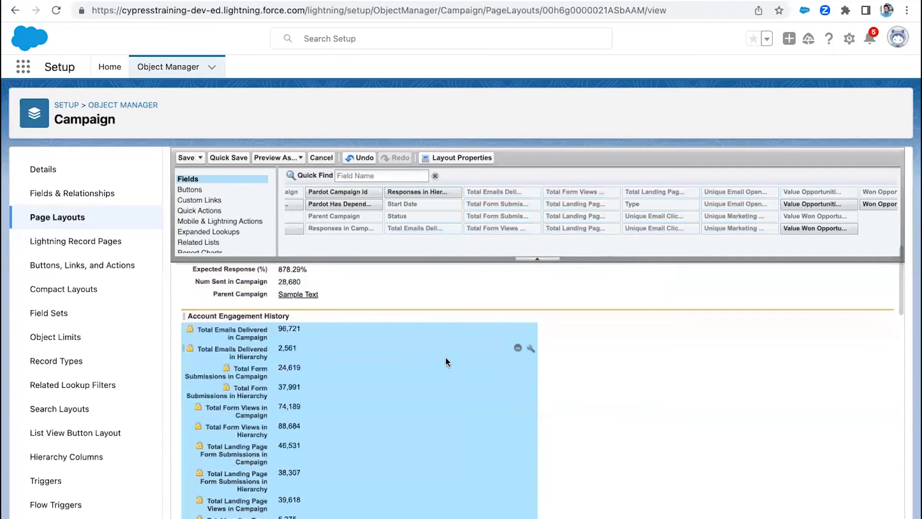
{"action": "left_click", "coordinate": [237, 342]}
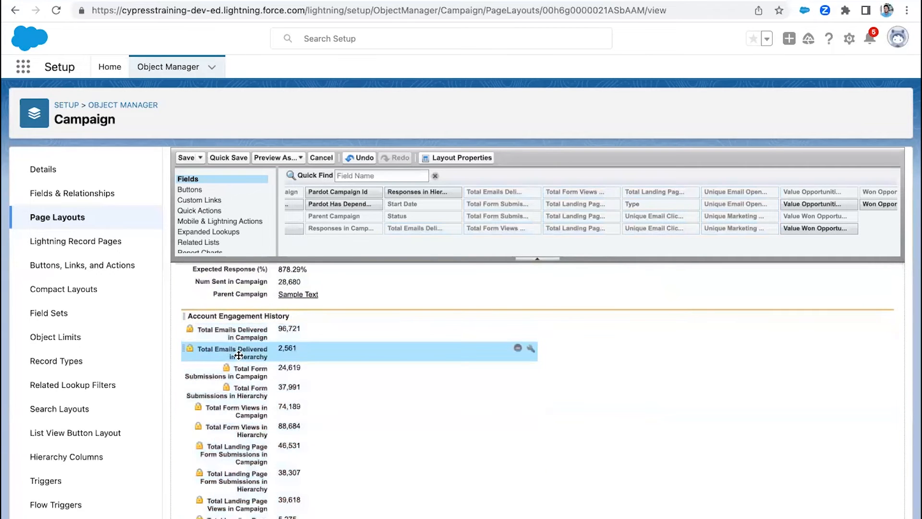
{"action": "left_click_drag", "start_coordinate": [240, 354], "coordinate": [601, 342]}
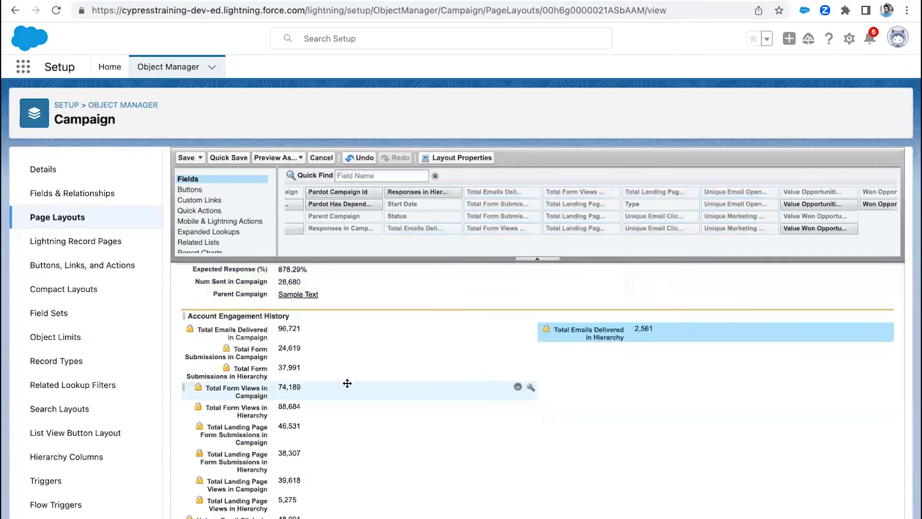
{"action": "left_click_drag", "start_coordinate": [284, 372], "coordinate": [552, 352]}
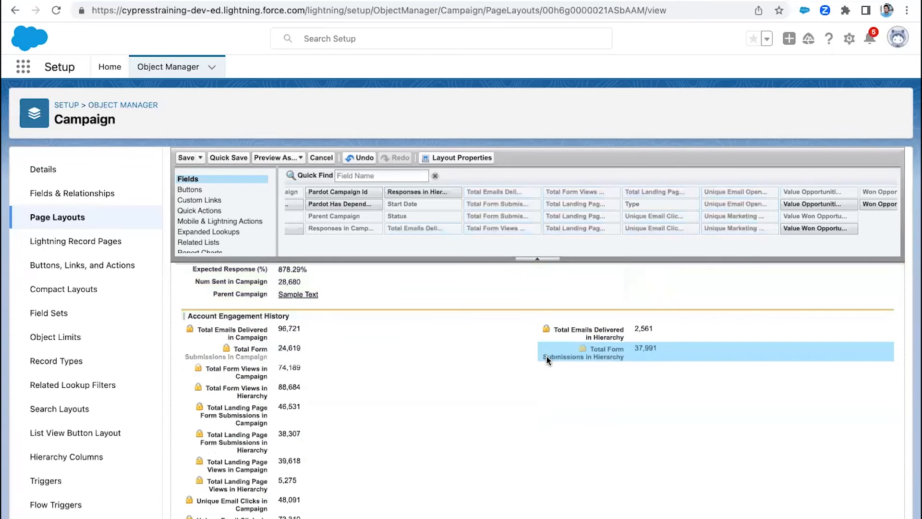
{"action": "left_click_drag", "start_coordinate": [255, 375], "coordinate": [608, 368]}
- Move Total Landing Page Form Submissions in Hierarchy and Total Landing Page Views in Hierarchy into the section's second column
{"action": "scroll", "coordinate": [233, 436], "scroll_direction": "down", "scroll_amount": 1}
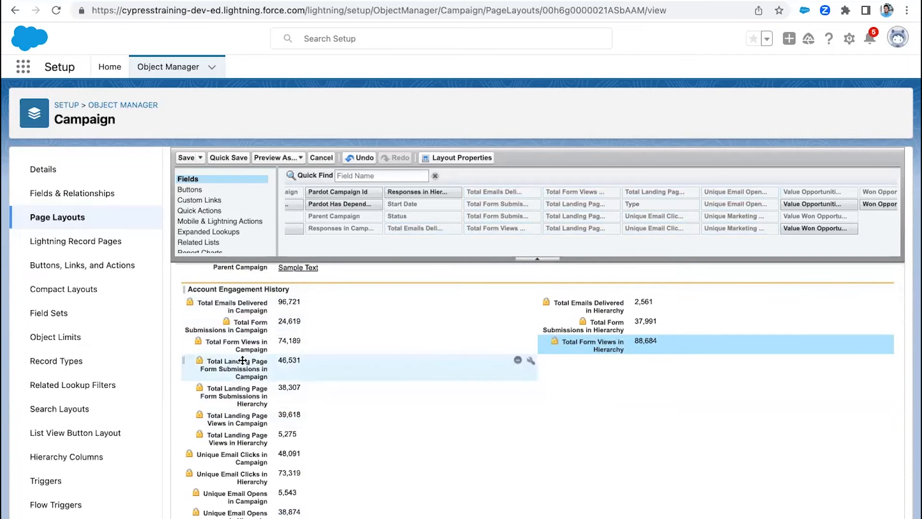
{"action": "left_click_drag", "start_coordinate": [244, 387], "coordinate": [639, 377]}
{"action": "scroll", "coordinate": [246, 428], "scroll_direction": "down", "scroll_amount": 1}
{"action": "left_click_drag", "start_coordinate": [247, 399], "coordinate": [611, 388]}
- Move Unique Email Clicks, Unique Email Opens and Unique Marketing Link Clicks in Hierarchy into the second column, and save the layout
{"action": "scroll", "coordinate": [524, 433], "scroll_direction": "down", "scroll_amount": 1}
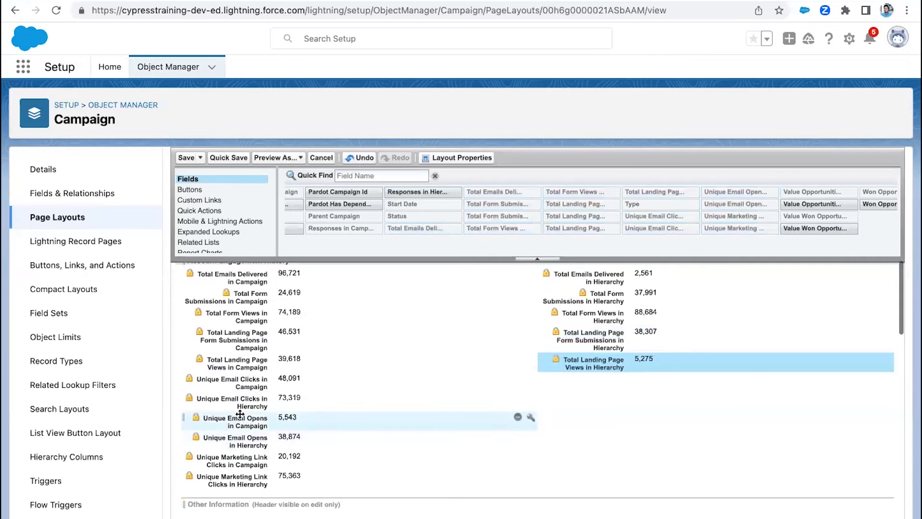
{"action": "left_click_drag", "start_coordinate": [521, 402], "coordinate": [579, 384]}
{"action": "scroll", "coordinate": [517, 402], "scroll_direction": "down", "scroll_amount": 1}
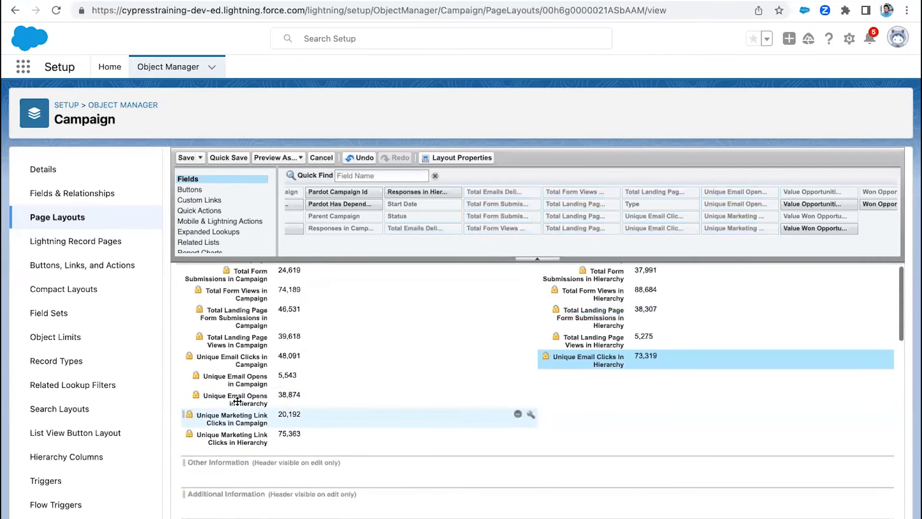
{"action": "left_click_drag", "start_coordinate": [521, 397], "coordinate": [659, 382]}
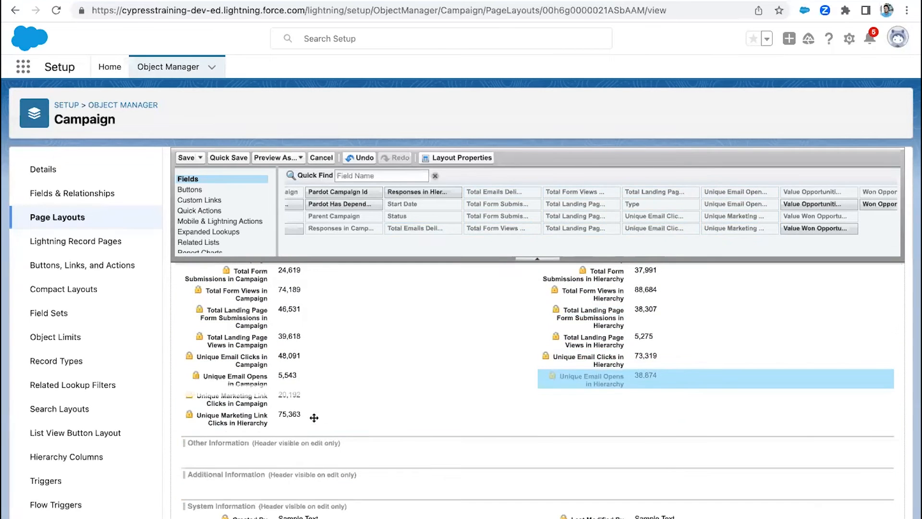
{"action": "left_click_drag", "start_coordinate": [237, 421], "coordinate": [608, 408]}
{"action": "scroll", "coordinate": [423, 442], "scroll_direction": "up", "scroll_amount": 3}
{"action": "scroll", "coordinate": [424, 442], "scroll_direction": "down", "scroll_amount": 1}
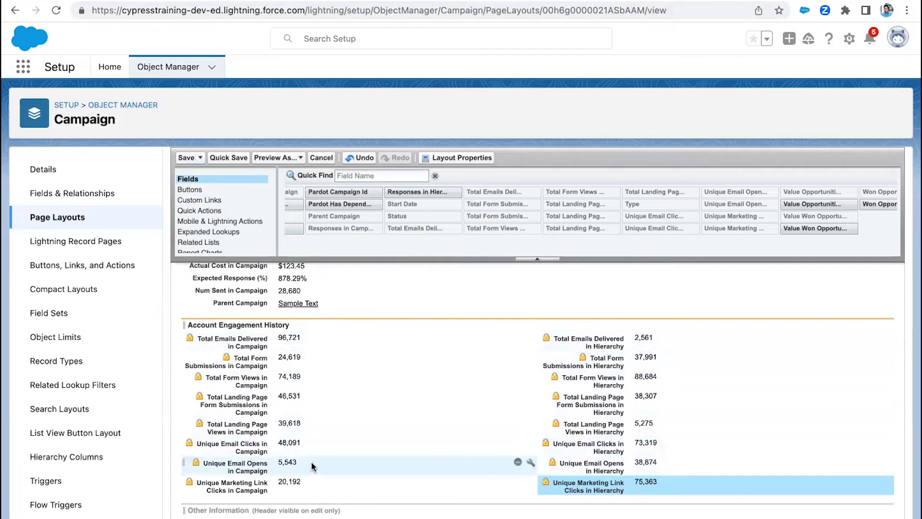
{"action": "left_click", "coordinate": [189, 157]}
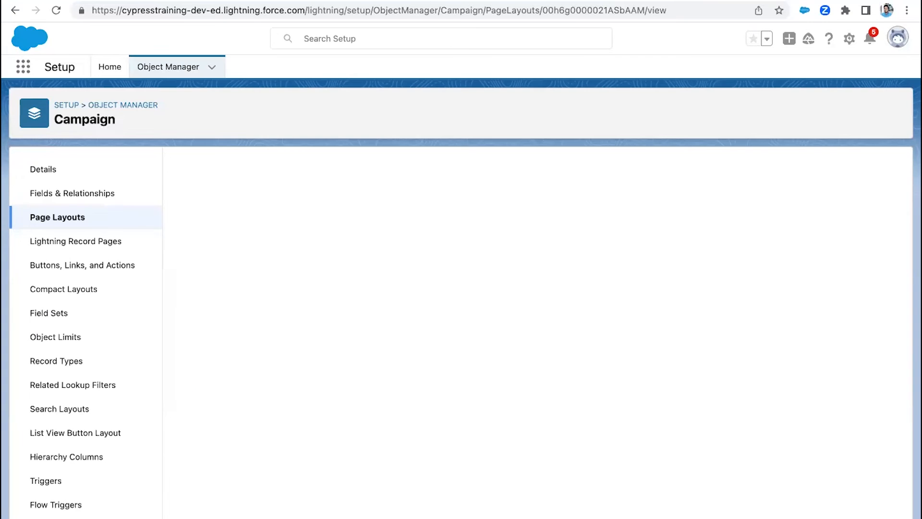
- Switch back to the Account Engagement app and open the details of the Account Engagement campaign
{"action": "left_click", "coordinate": [409, 1]}
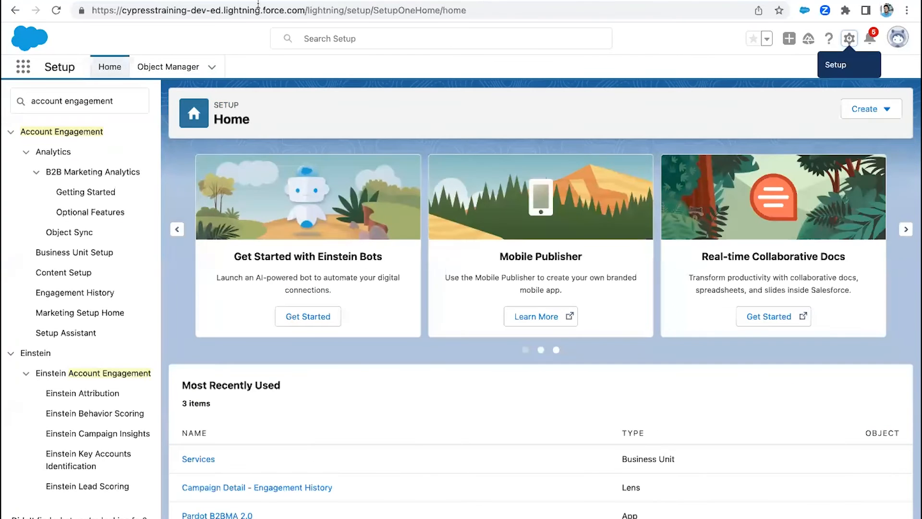
{"action": "left_click", "coordinate": [110, 0]}
{"action": "left_click", "coordinate": [231, 0]}
{"action": "left_click", "coordinate": [112, 0]}
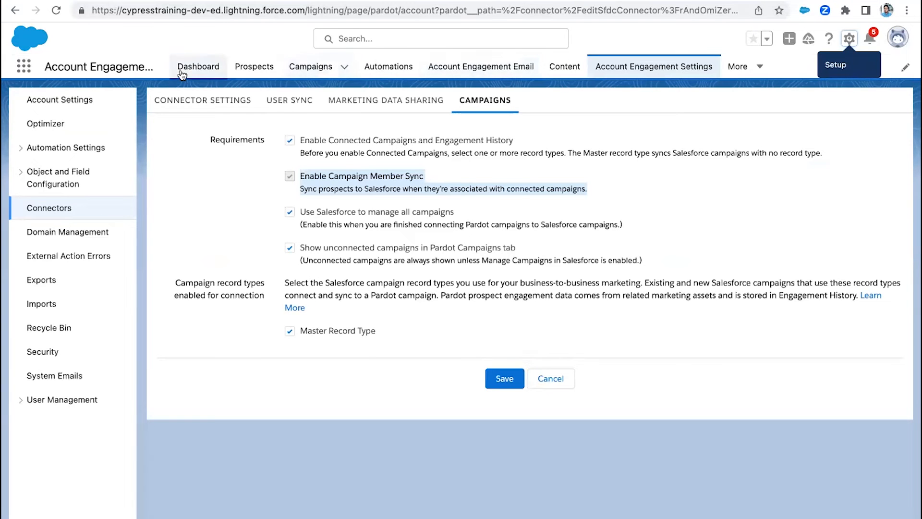
{"action": "left_click", "coordinate": [309, 70]}
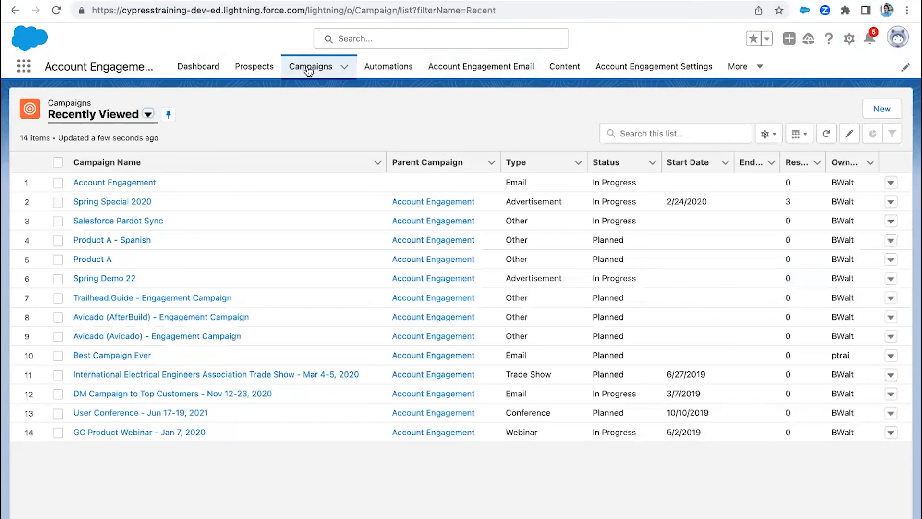
{"action": "left_click", "coordinate": [110, 183]}
{"action": "left_click", "coordinate": [126, 205]}
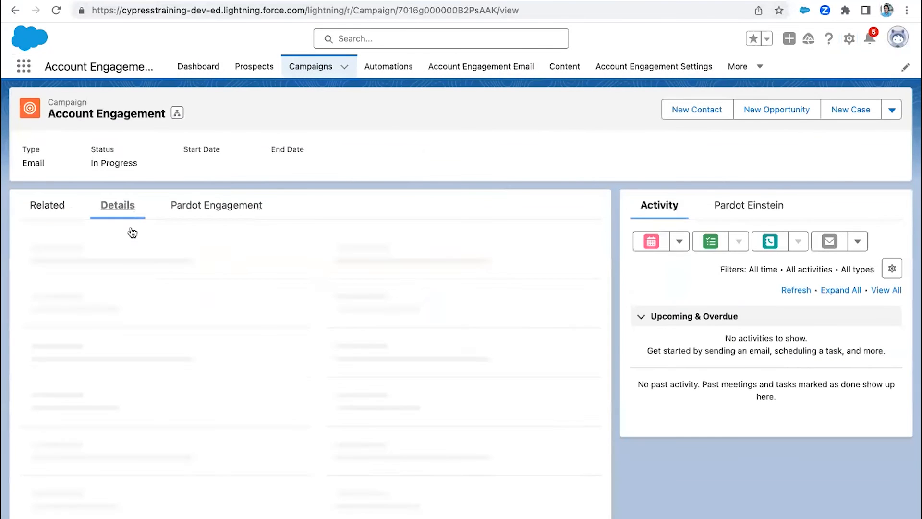
- Reload the Account Engagement campaign record and bring its details up again
{"action": "scroll", "coordinate": [165, 302], "scroll_direction": "down", "scroll_amount": 5}
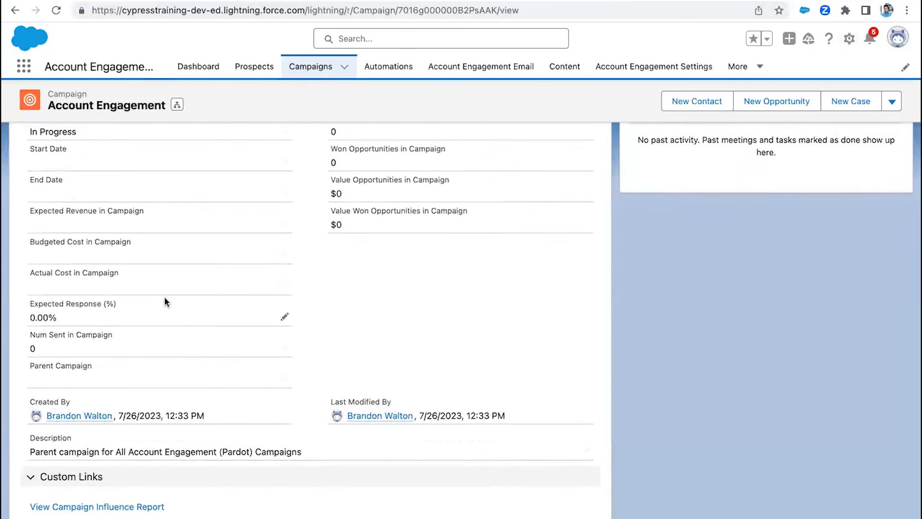
{"action": "left_click", "coordinate": [56, 10]}
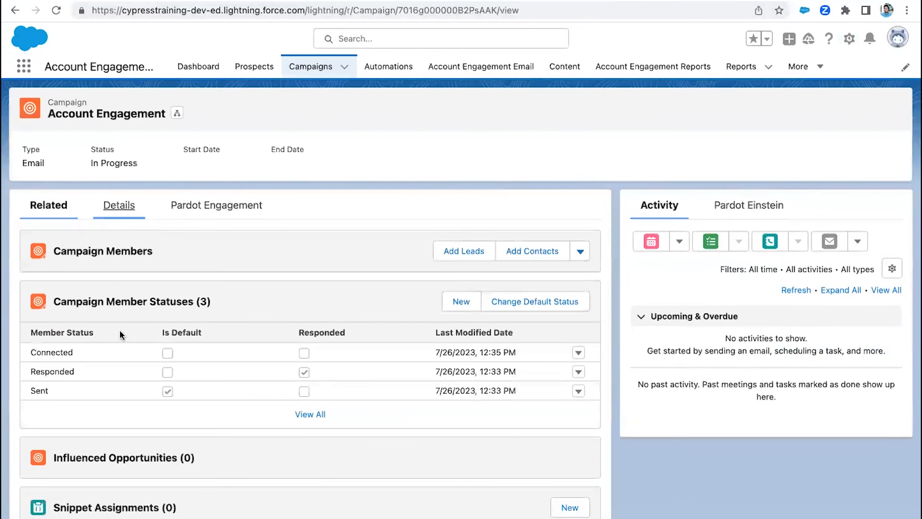
{"action": "scroll", "coordinate": [119, 334], "scroll_direction": "down", "scroll_amount": 10}
{"action": "scroll", "coordinate": [119, 334], "scroll_direction": "up", "scroll_amount": 10}
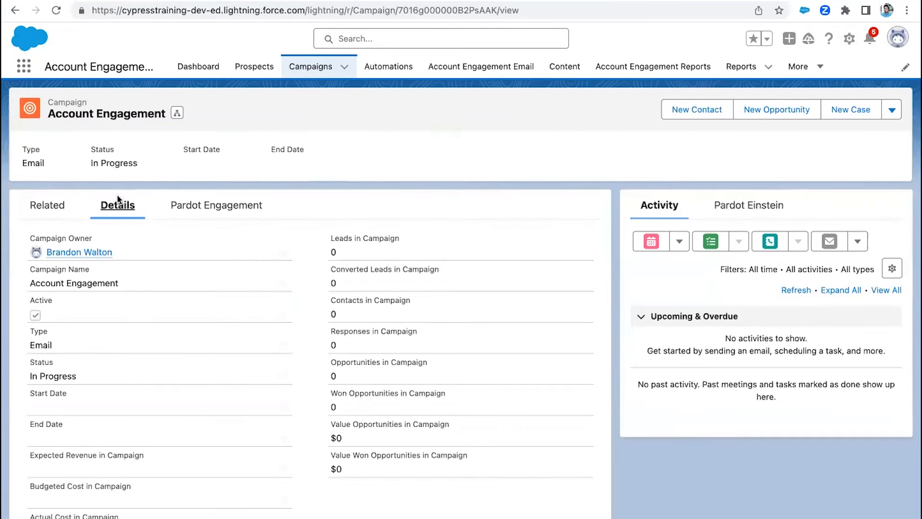
- Review the campaign and hierarchy metrics in the record's Account Engagement History section
{"action": "scroll", "coordinate": [108, 263], "scroll_direction": "down", "scroll_amount": 1}
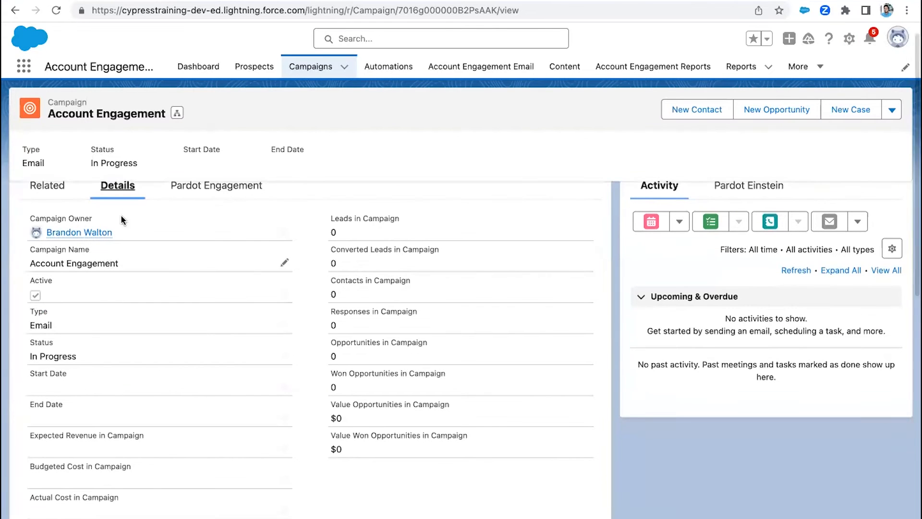
{"action": "scroll", "coordinate": [151, 317], "scroll_direction": "down", "scroll_amount": 6}
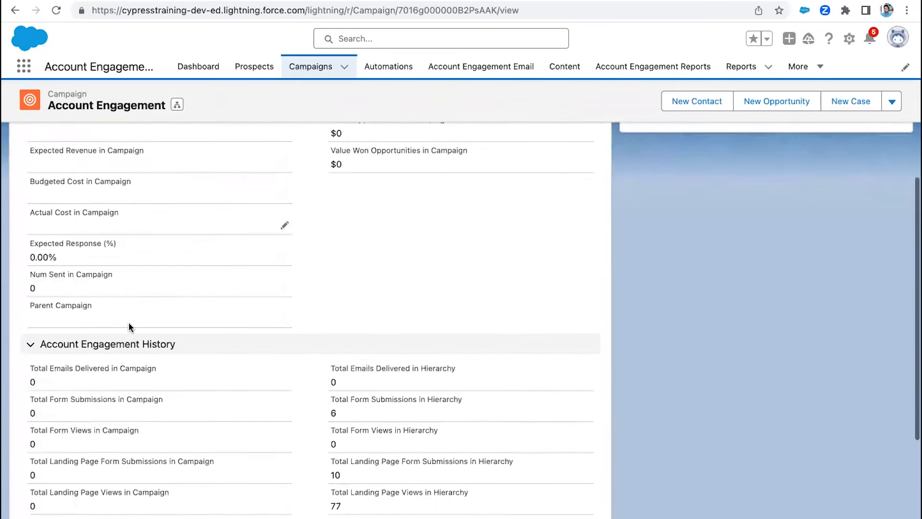
{"action": "scroll", "coordinate": [73, 292], "scroll_direction": "down", "scroll_amount": 4}
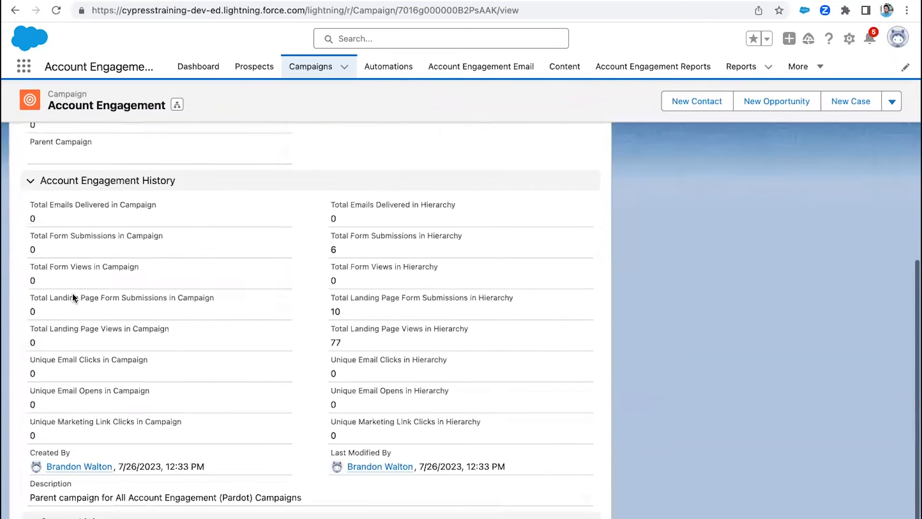
{"action": "scroll", "coordinate": [73, 291], "scroll_direction": "up", "scroll_amount": 1}
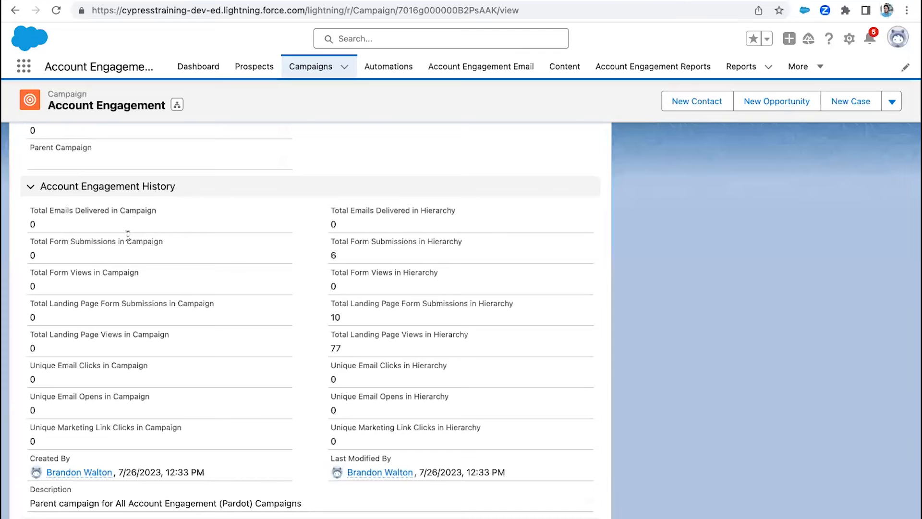
{"action": "scroll", "coordinate": [124, 271], "scroll_direction": "up", "scroll_amount": 1}
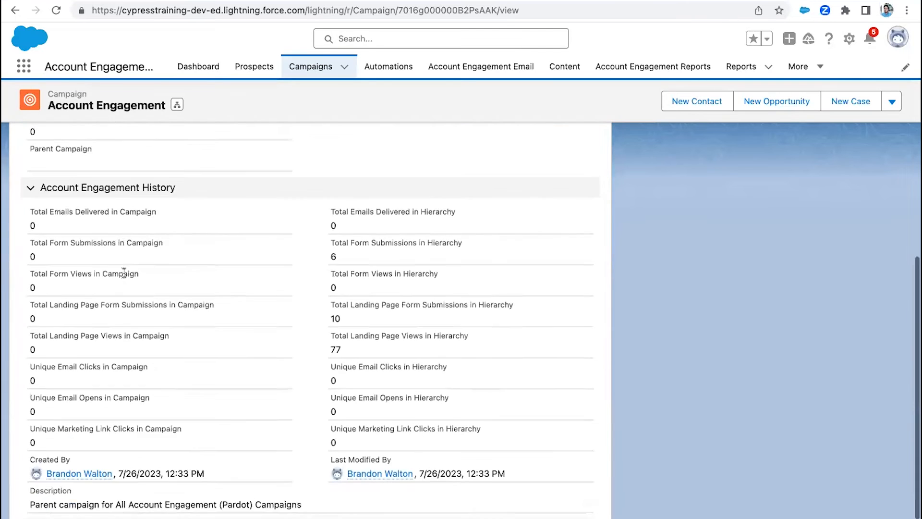
{"action": "scroll", "coordinate": [124, 272], "scroll_direction": "down", "scroll_amount": 2}
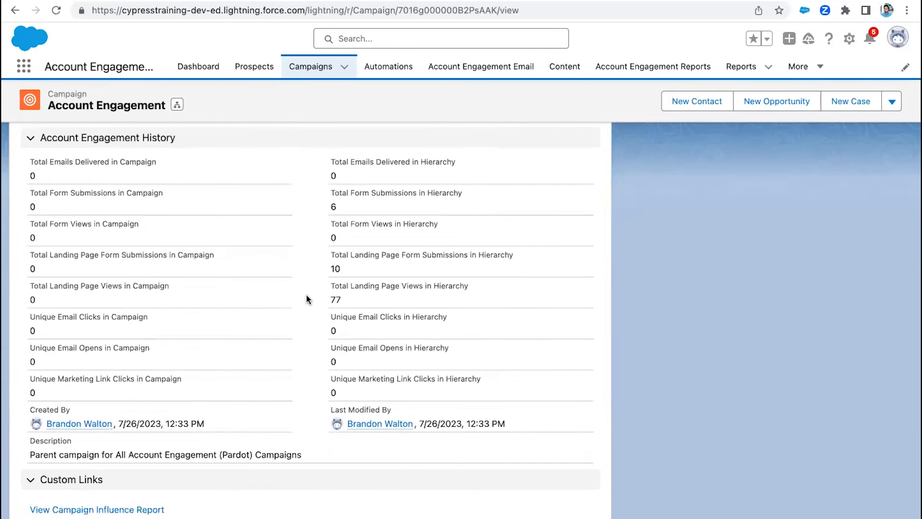
{"action": "scroll", "coordinate": [306, 290], "scroll_direction": "up", "scroll_amount": 15}
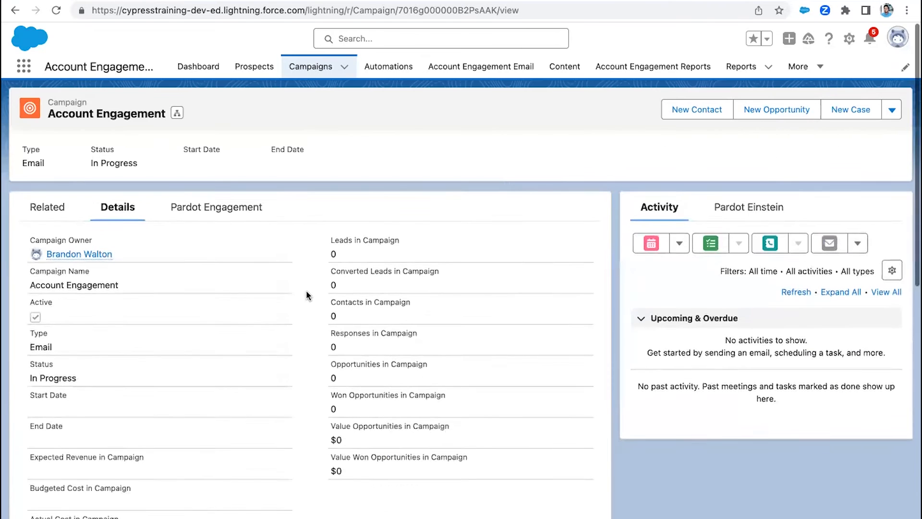
- Reopen the Account Engagement campaign from the campaign list and compare its Account Engagement History metrics for campaign and hierarchy
{"action": "left_click", "coordinate": [311, 70]}
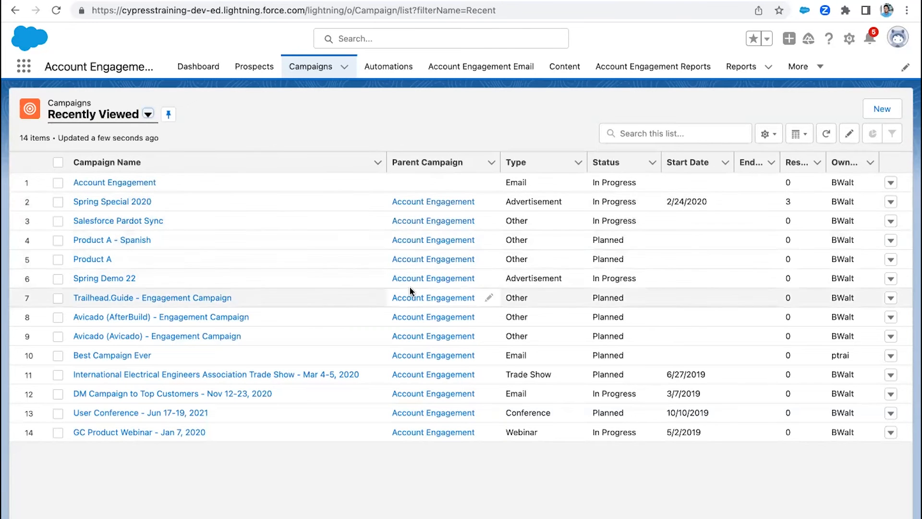
{"action": "left_click", "coordinate": [113, 183]}
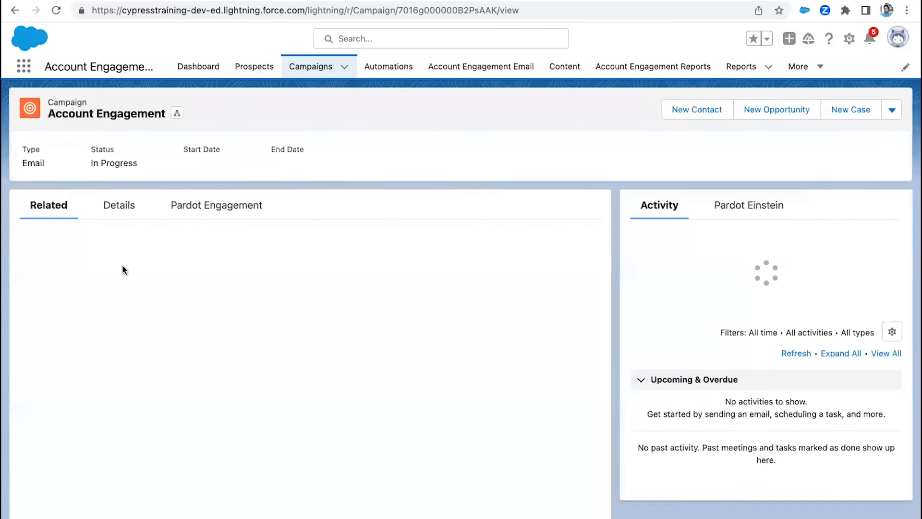
{"action": "left_click", "coordinate": [119, 205]}
{"action": "scroll", "coordinate": [123, 313], "scroll_direction": "down", "scroll_amount": 10}
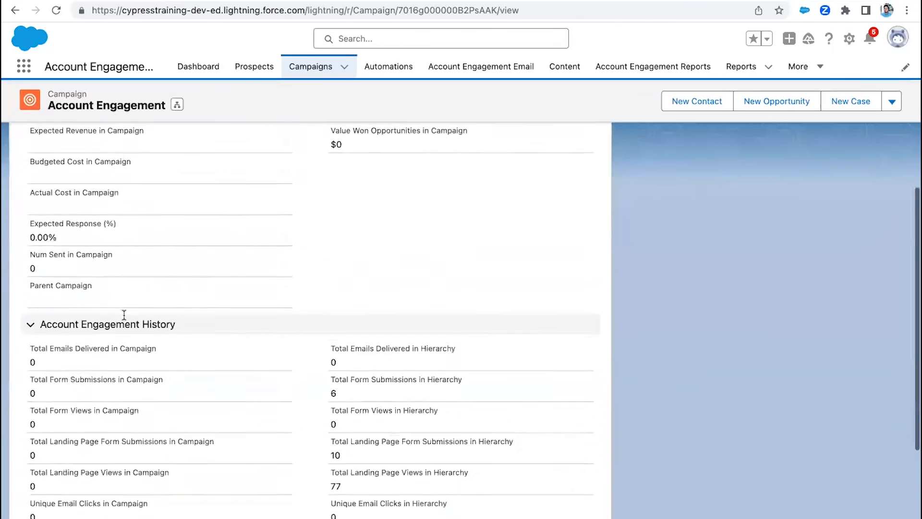
{"action": "scroll", "coordinate": [124, 316], "scroll_direction": "down", "scroll_amount": 2}
{"action": "scroll", "coordinate": [342, 291], "scroll_direction": "up", "scroll_amount": 1}
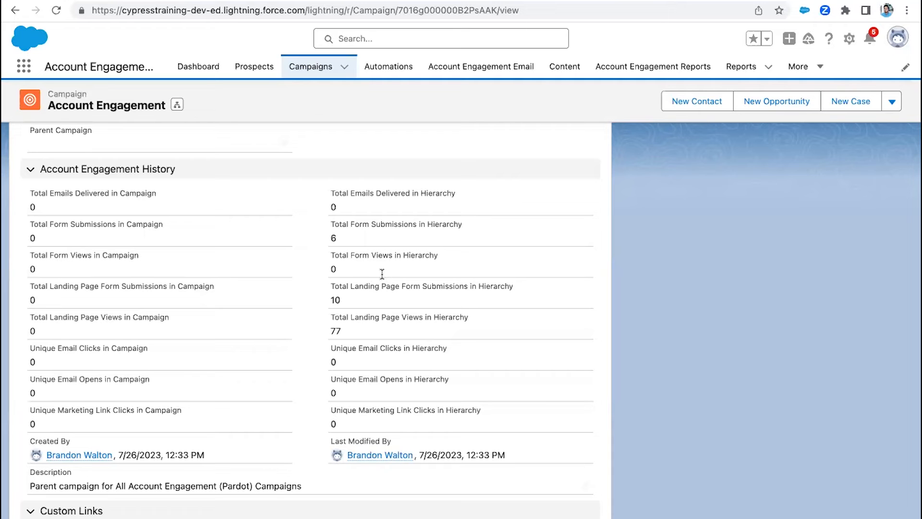
- Open the Account Engagement campaign from the campaign list again and look over its related lists
{"action": "left_click", "coordinate": [311, 67]}
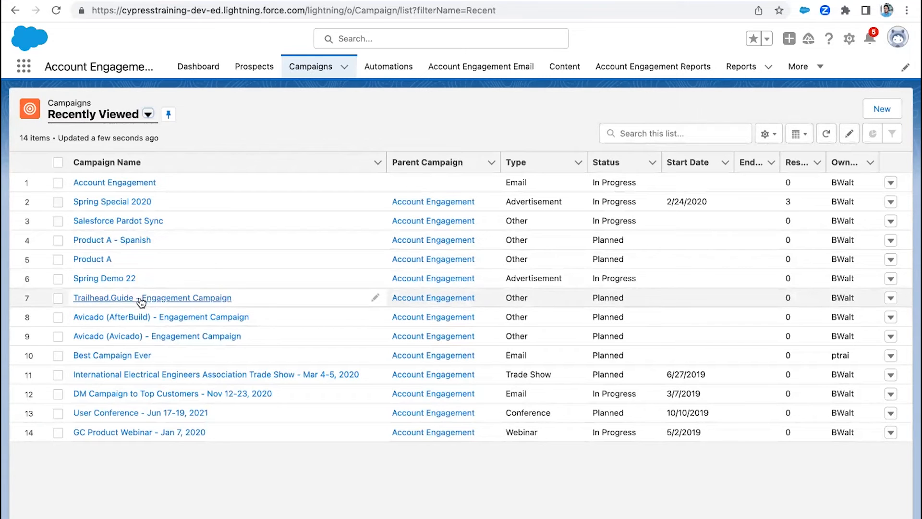
{"action": "left_click", "coordinate": [129, 182]}
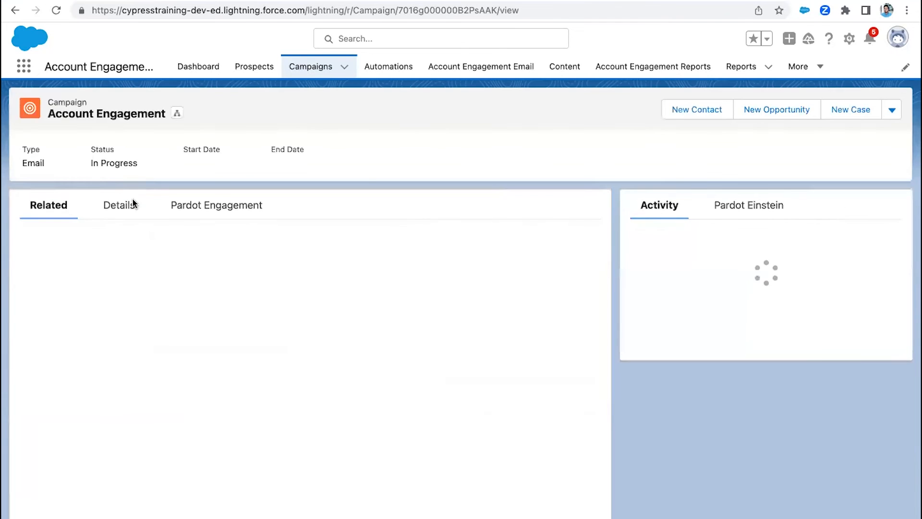
{"action": "left_click", "coordinate": [128, 210]}
{"action": "left_click", "coordinate": [53, 207]}
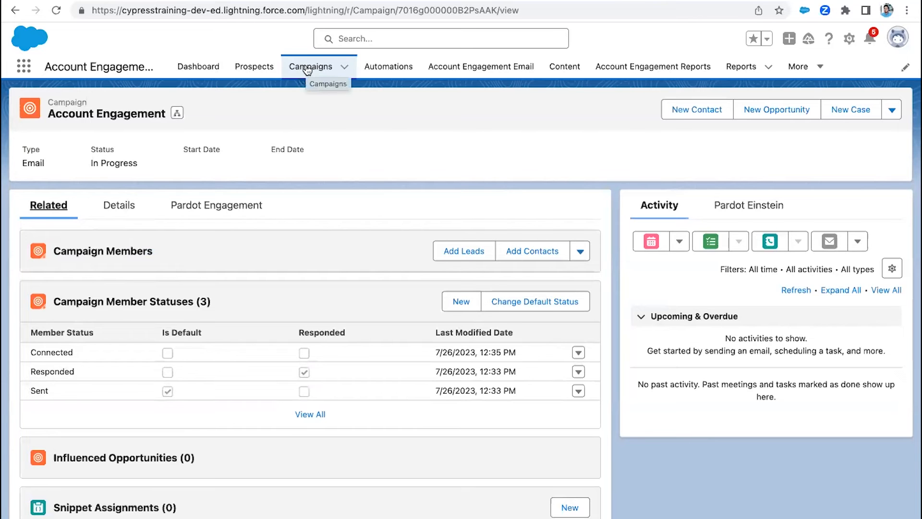
- Review the Account Engagement campaign's detail fields and its hierarchy totals for form submissions and landing page views
{"action": "left_click", "coordinate": [131, 206]}
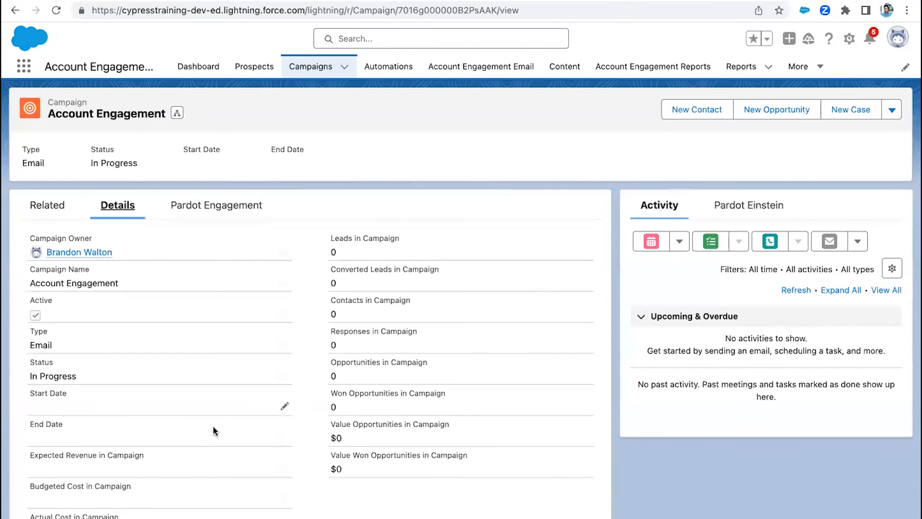
{"action": "scroll", "coordinate": [212, 425], "scroll_direction": "down", "scroll_amount": 10}
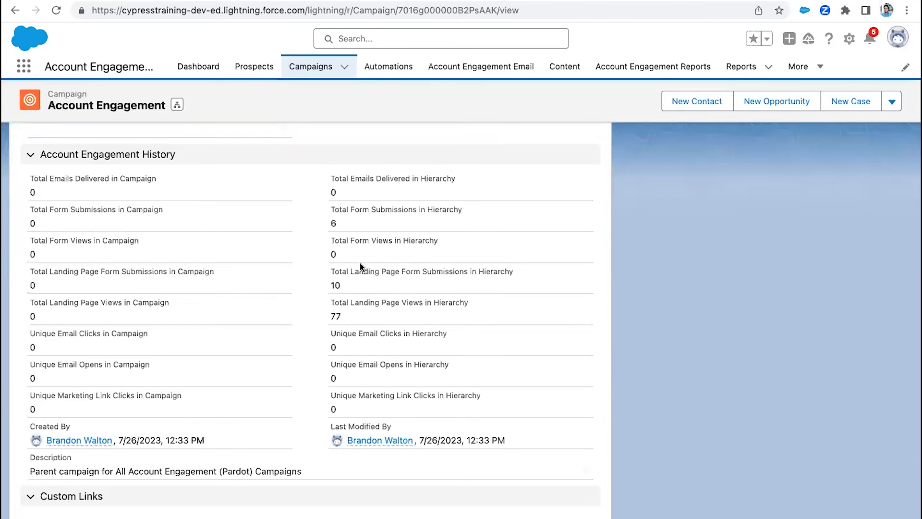
{"action": "scroll", "coordinate": [361, 266], "scroll_direction": "up", "scroll_amount": 7}
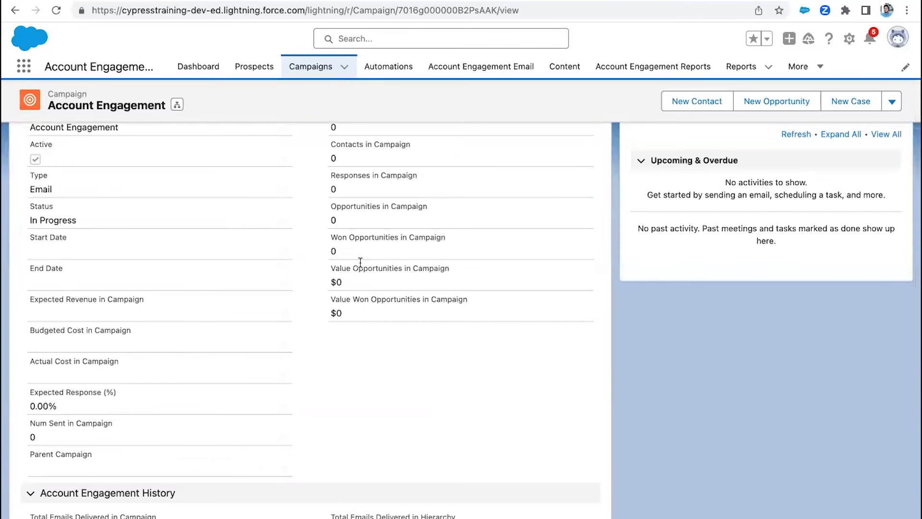
{"action": "scroll", "coordinate": [360, 262], "scroll_direction": "down", "scroll_amount": 7}
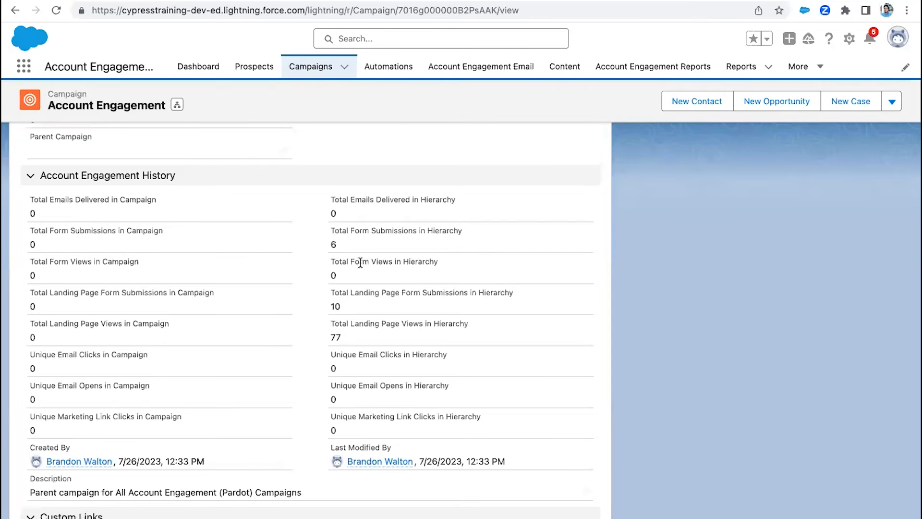
{"action": "scroll", "coordinate": [360, 262], "scroll_direction": "up", "scroll_amount": 10}
- Start a new campaign from the campaign list and name it "2023 Social Media Campaign"
{"action": "left_click", "coordinate": [306, 68]}
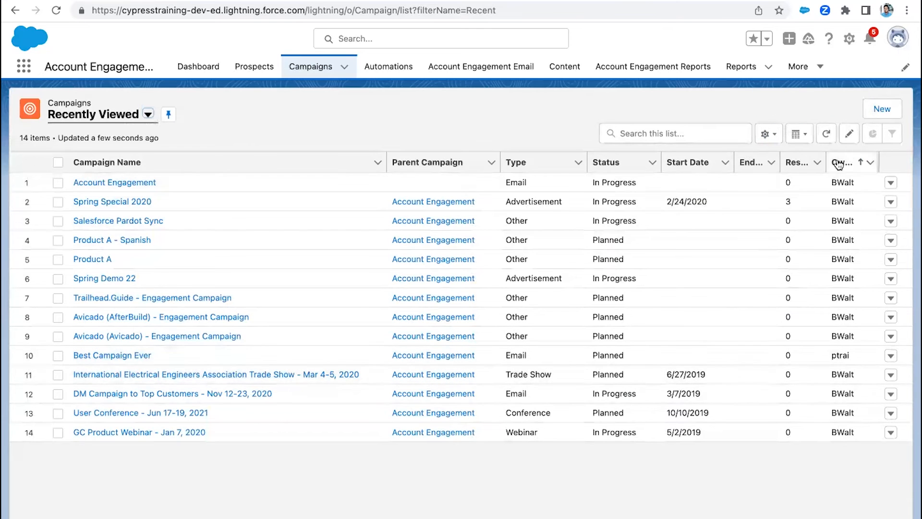
{"action": "left_click", "coordinate": [874, 116]}
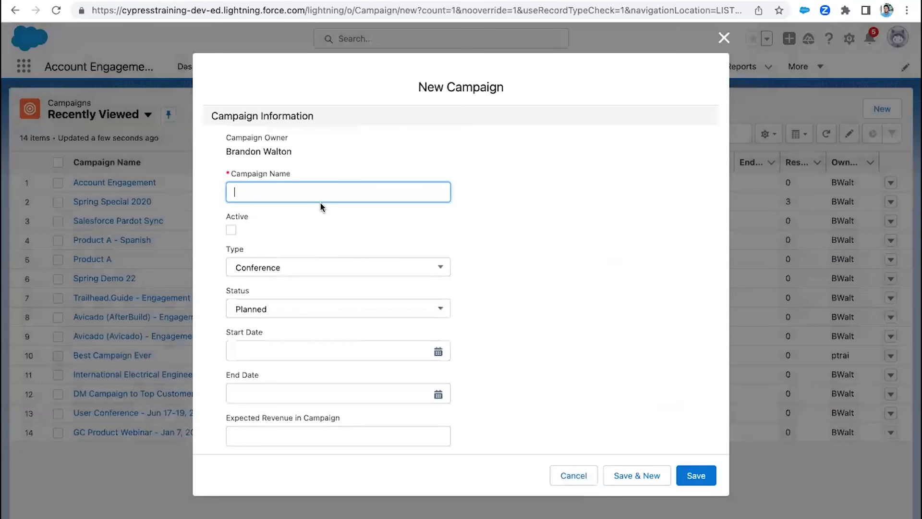
{"action": "type", "text": "2023 Social Media Campaign"}
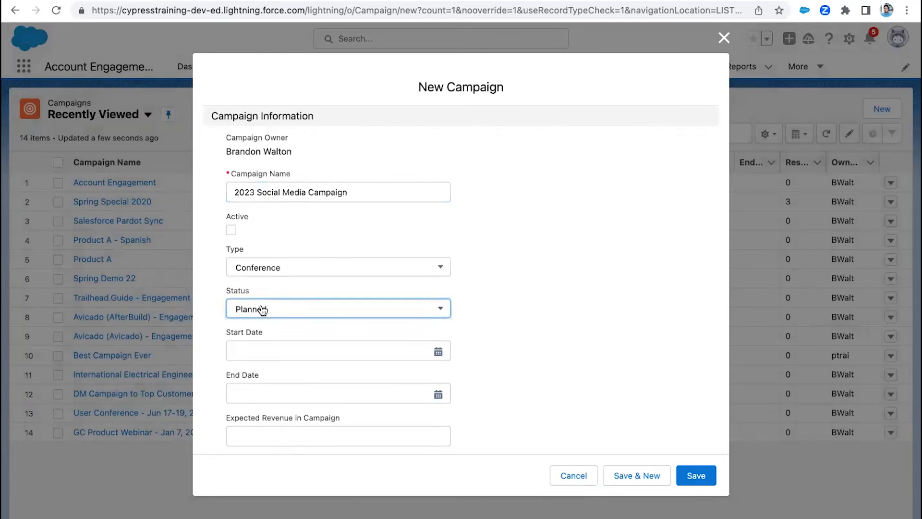
- Set the new campaign's status to In Progress and type to Advertisement, and mark it active
{"action": "left_click", "coordinate": [260, 309]}
{"action": "scroll", "coordinate": [279, 331], "scroll_direction": "down", "scroll_amount": 2}
{"action": "left_click", "coordinate": [279, 288]}
{"action": "left_click", "coordinate": [290, 177]}
{"action": "scroll", "coordinate": [294, 242], "scroll_direction": "down", "scroll_amount": 1}
{"action": "scroll", "coordinate": [295, 243], "scroll_direction": "down", "scroll_amount": 2}
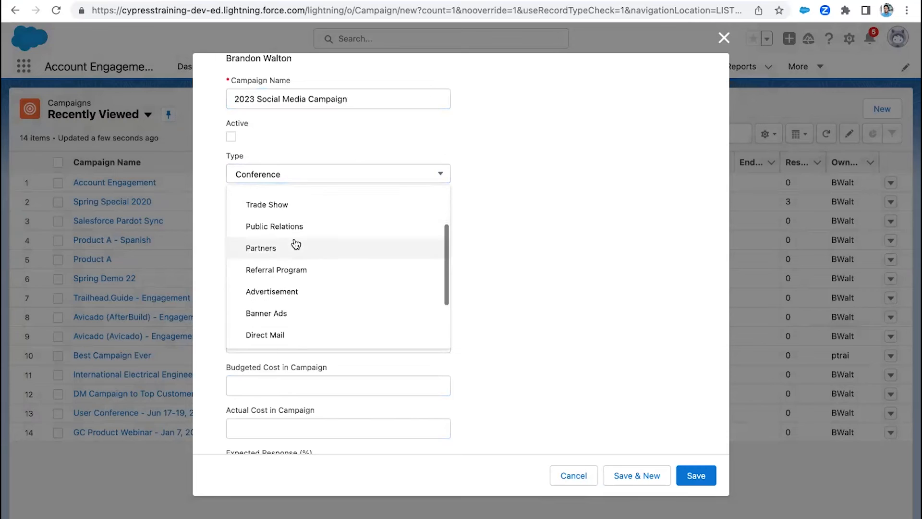
{"action": "left_click", "coordinate": [296, 256]}
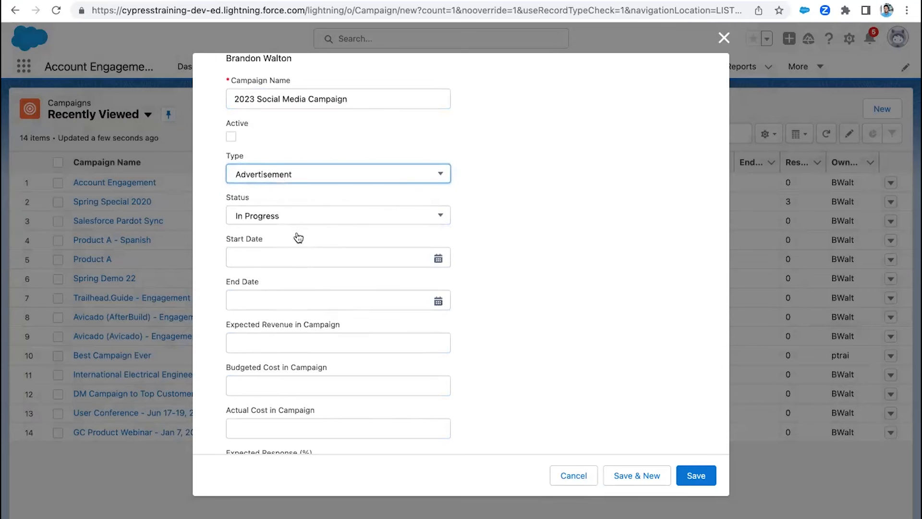
{"action": "scroll", "coordinate": [305, 200], "scroll_direction": "up", "scroll_amount": 2}
{"action": "scroll", "coordinate": [318, 161], "scroll_direction": "down", "scroll_amount": 2}
{"action": "left_click", "coordinate": [231, 125]}
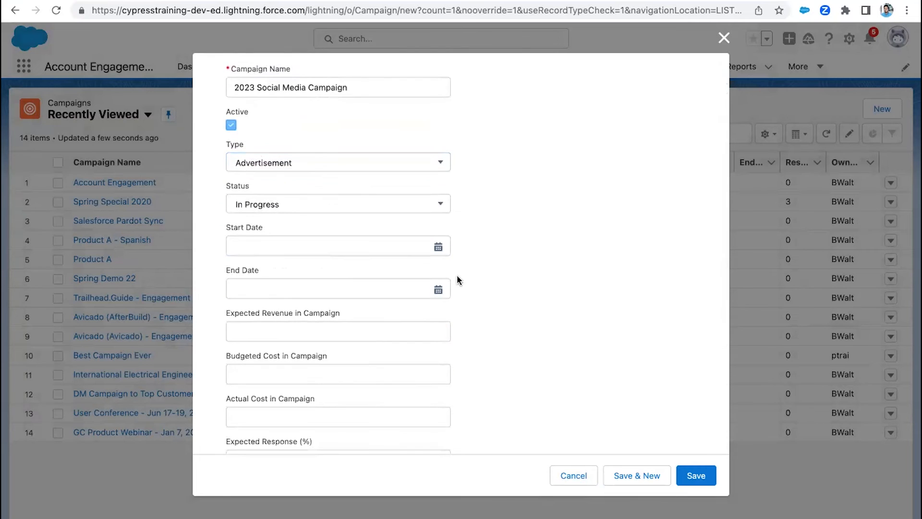
- Assign Account Engagement as the parent campaign of the 2023 Social Media Campaign
{"action": "scroll", "coordinate": [457, 275], "scroll_direction": "down", "scroll_amount": 3}
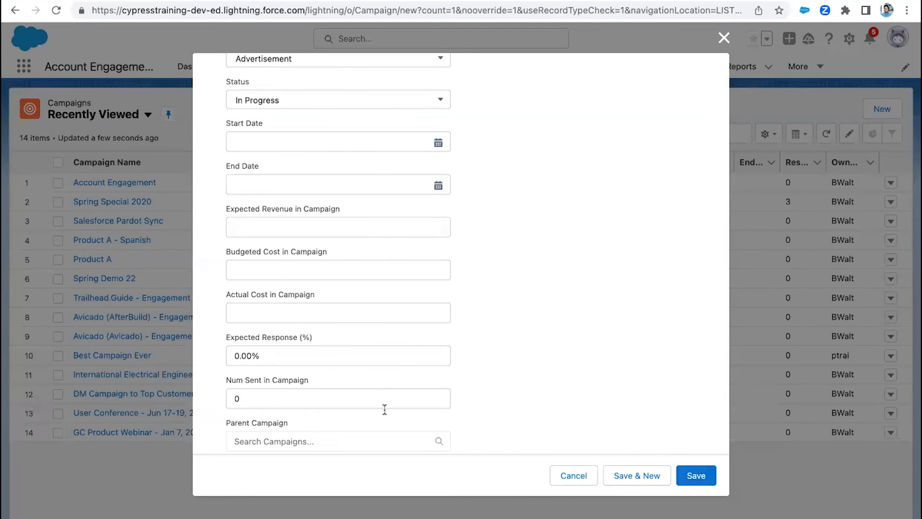
{"action": "left_click", "coordinate": [377, 440]}
{"action": "type", "text": "Acco"}
{"action": "scroll", "coordinate": [337, 423], "scroll_direction": "down", "scroll_amount": 3}
{"action": "left_click", "coordinate": [332, 385]}
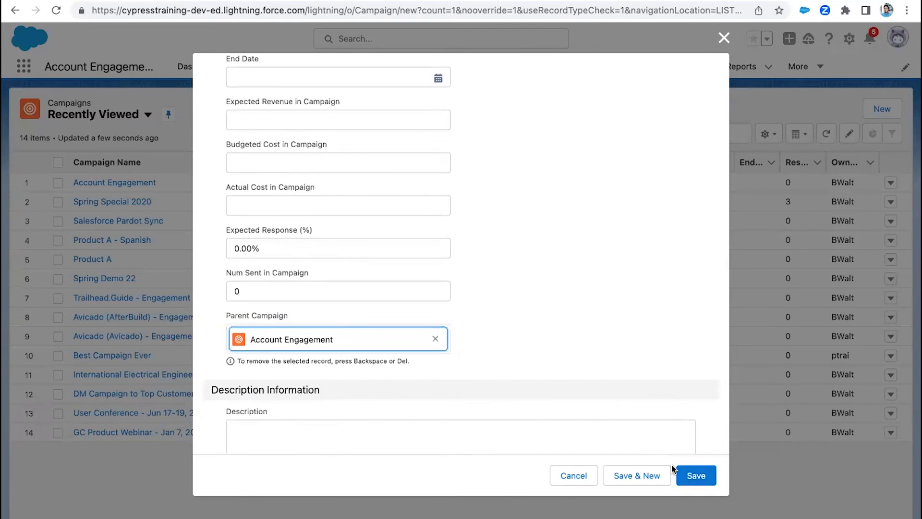
- Enter the description "Social Media Campaigns 2023", save the campaign and start another new one
{"action": "left_click", "coordinate": [666, 444]}
{"action": "type", "text": "Socia"}
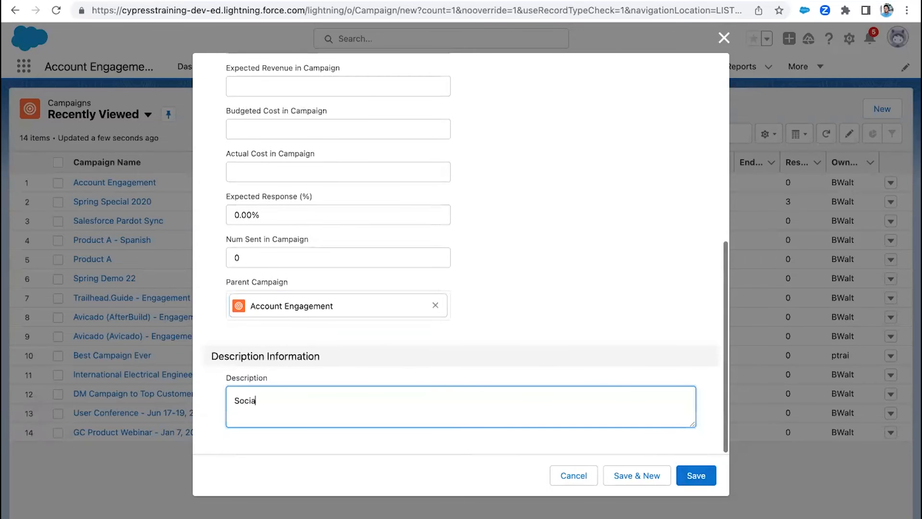
{"action": "type", "text": "l Media C"}
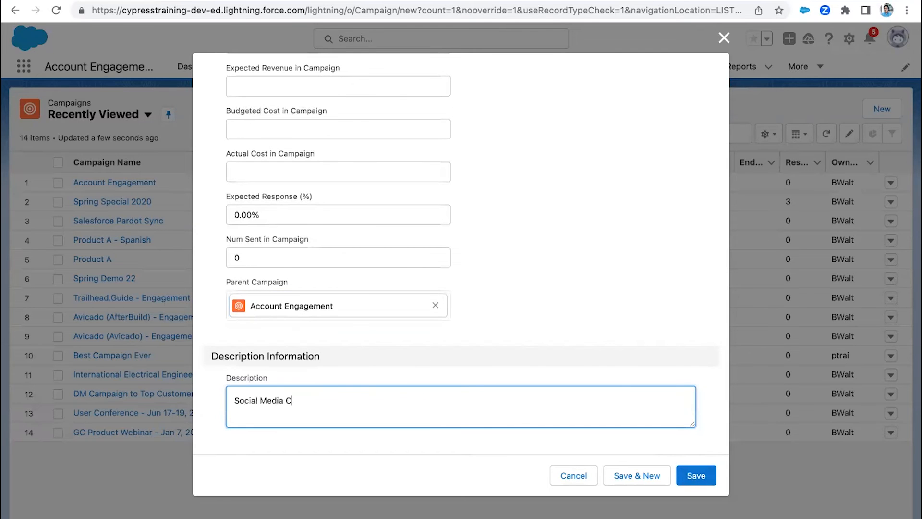
{"action": "type", "text": "ampaigns 2023"}
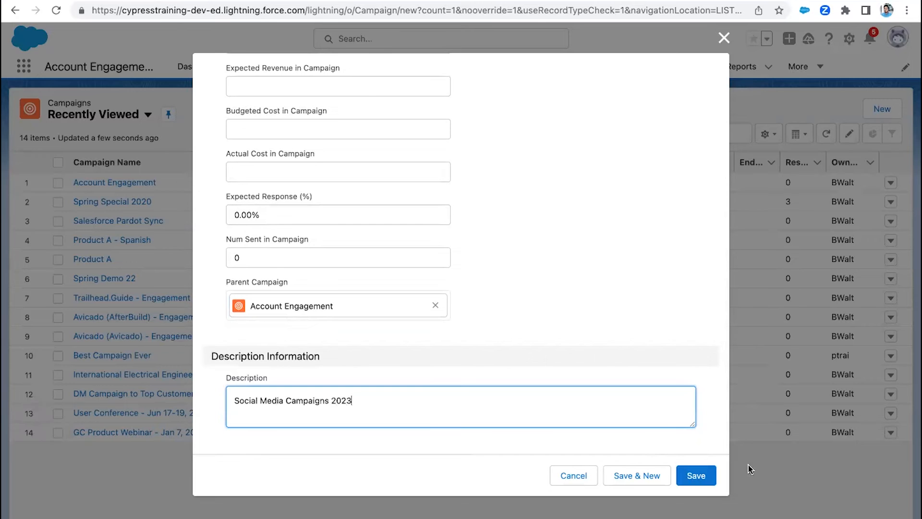
{"action": "left_click", "coordinate": [656, 476]}
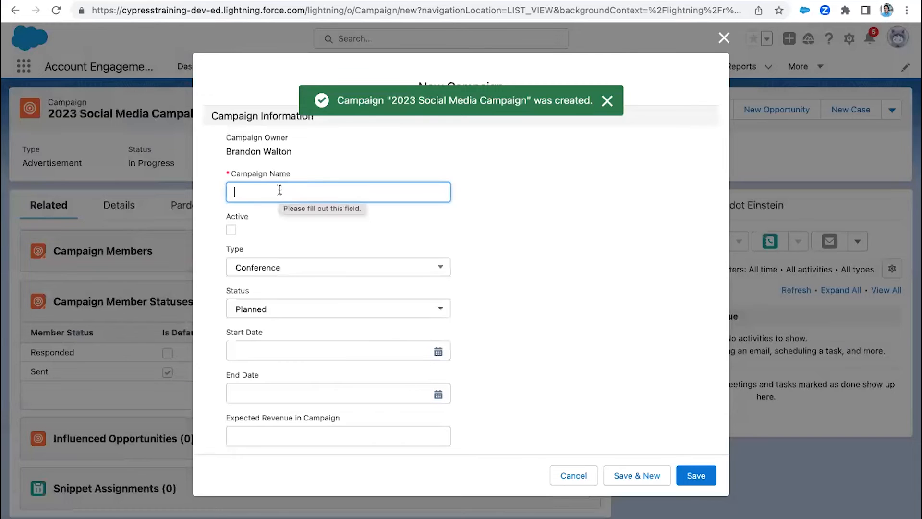
- Name the second campaign "2023 LinkedIN Campaigns" and mark it active
{"action": "type", "text": "2023 LinkedIN Campaigns"}
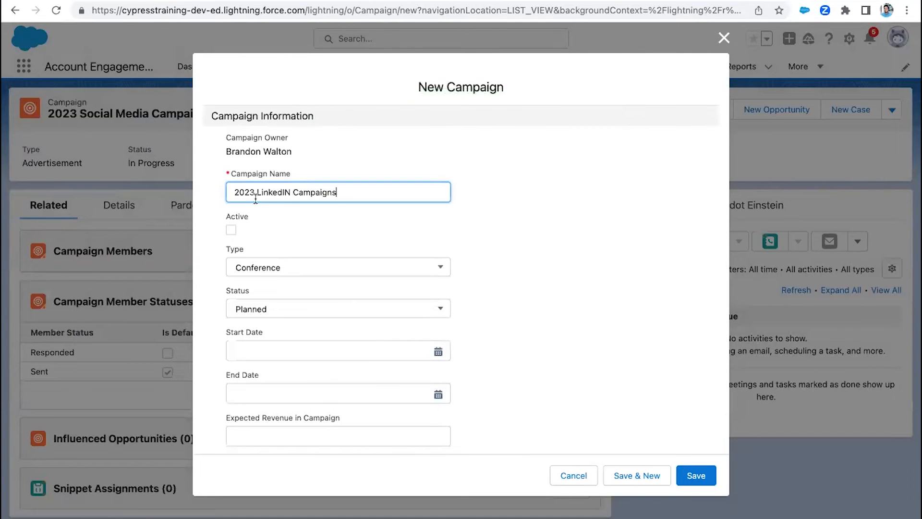
{"action": "left_click", "coordinate": [231, 230]}
- Assign the 2023 Social Media Campaign as the parent of the LinkedIN campaign
{"action": "scroll", "coordinate": [270, 260], "scroll_direction": "down", "scroll_amount": 7}
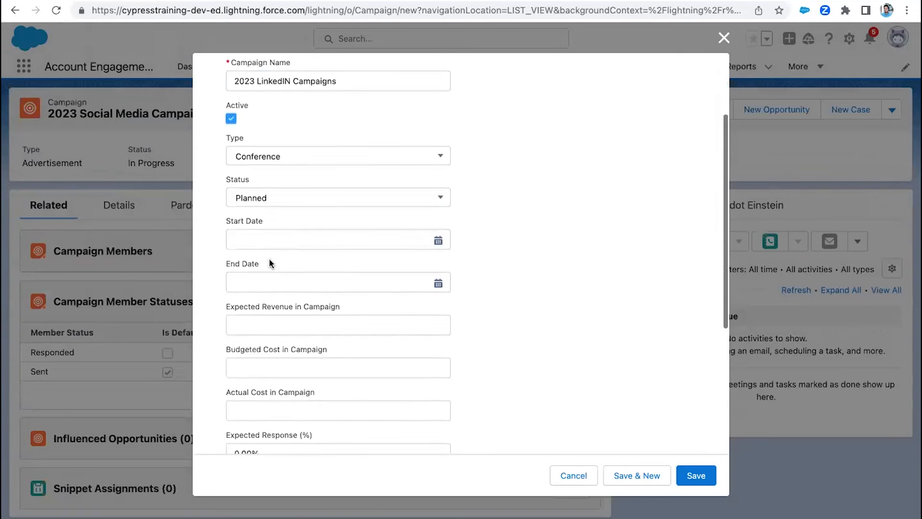
{"action": "left_click", "coordinate": [284, 308]}
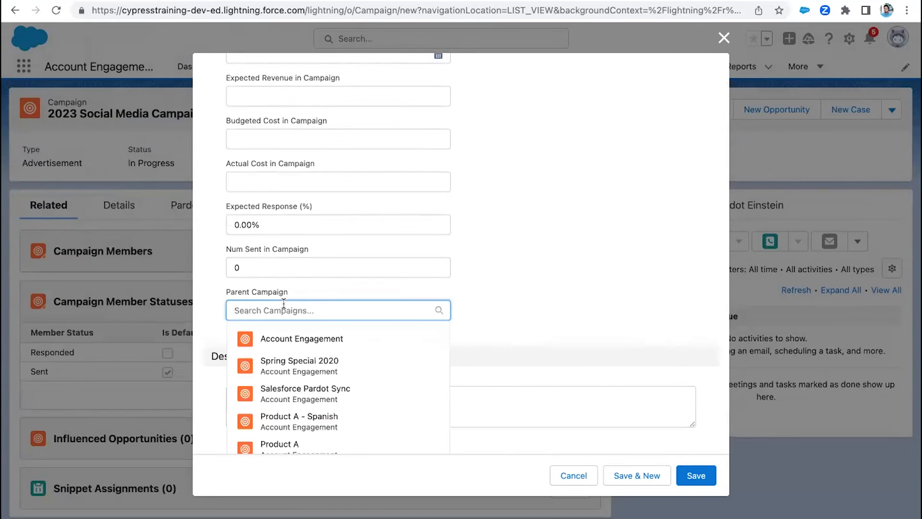
{"action": "type", "text": "Social"}
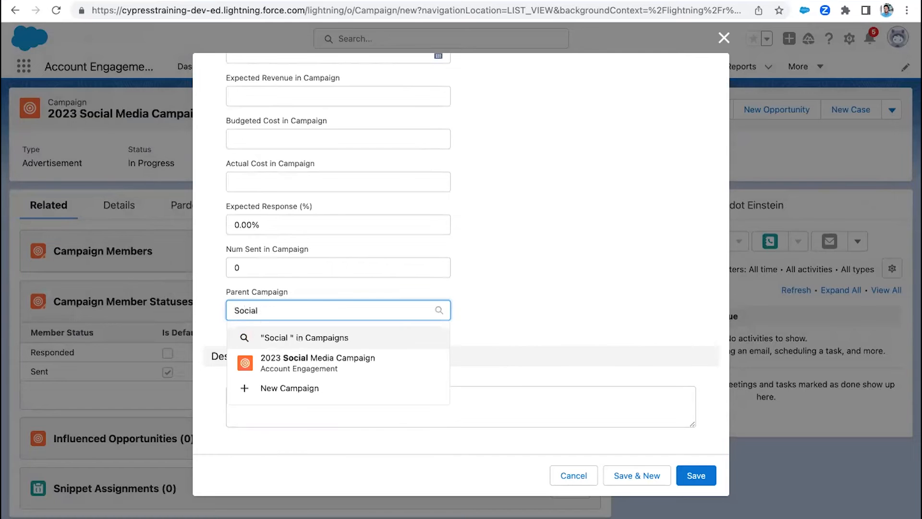
{"action": "left_click", "coordinate": [318, 364]}
- Set the LinkedIN campaign's type to Advertisement and its status to In Progress
{"action": "scroll", "coordinate": [358, 220], "scroll_direction": "up", "scroll_amount": 4}
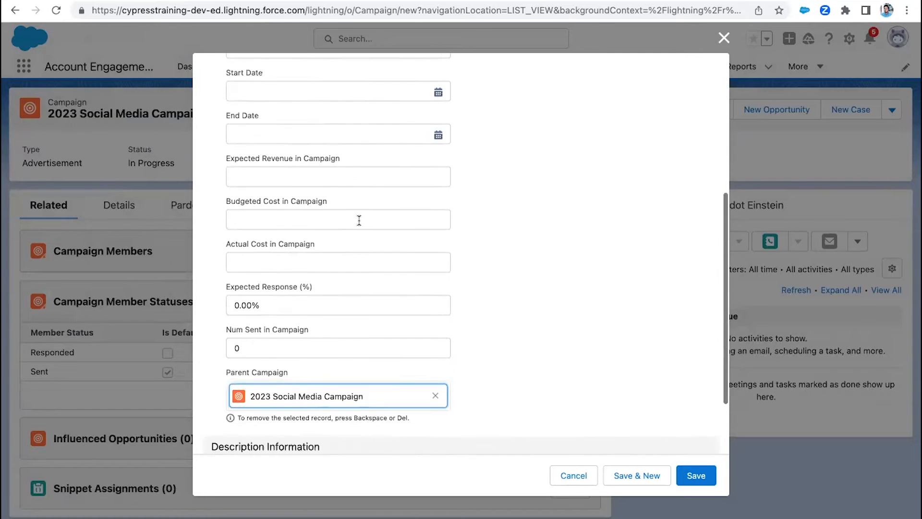
{"action": "scroll", "coordinate": [359, 220], "scroll_direction": "up", "scroll_amount": 2}
{"action": "left_click", "coordinate": [305, 151]}
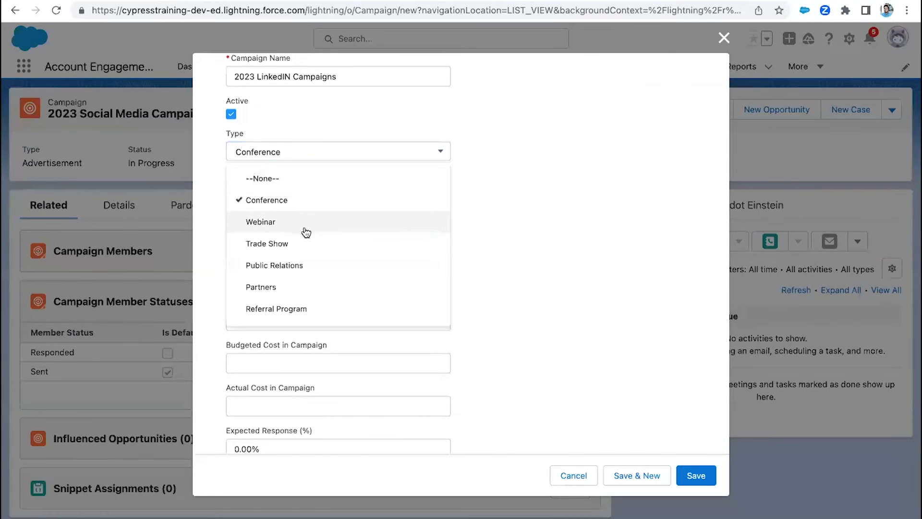
{"action": "scroll", "coordinate": [304, 268], "scroll_direction": "down", "scroll_amount": 2}
{"action": "left_click", "coordinate": [302, 282]}
{"action": "scroll", "coordinate": [256, 240], "scroll_direction": "up", "scroll_amount": 1}
{"action": "left_click", "coordinate": [260, 207]}
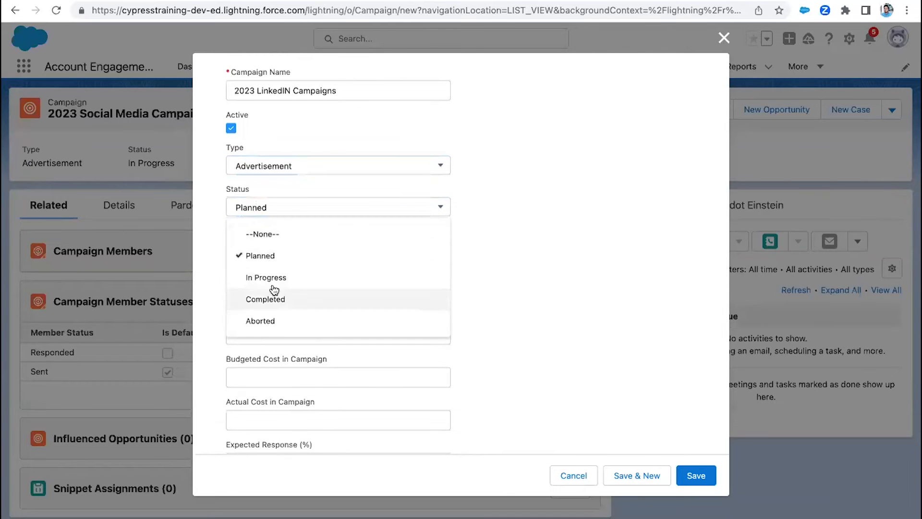
{"action": "left_click", "coordinate": [257, 274]}
{"action": "scroll", "coordinate": [204, 220], "scroll_direction": "up", "scroll_amount": 2}
- Enter the description "Social Media Campaign (LinkedIn)" and save the LinkedIN campaign
{"action": "scroll", "coordinate": [231, 288], "scroll_direction": "down", "scroll_amount": 7}
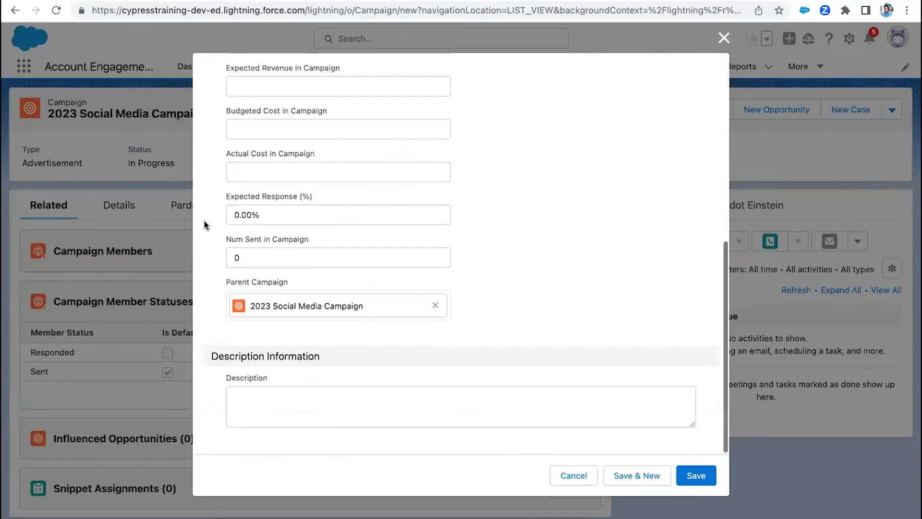
{"action": "left_click", "coordinate": [269, 412]}
{"action": "type", "text": "So"}
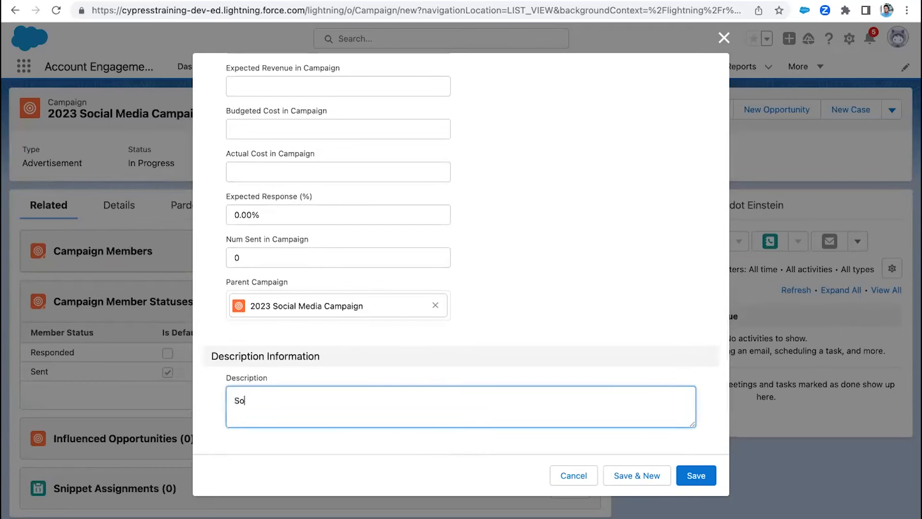
{"action": "type", "text": "cial Media Campaig"}
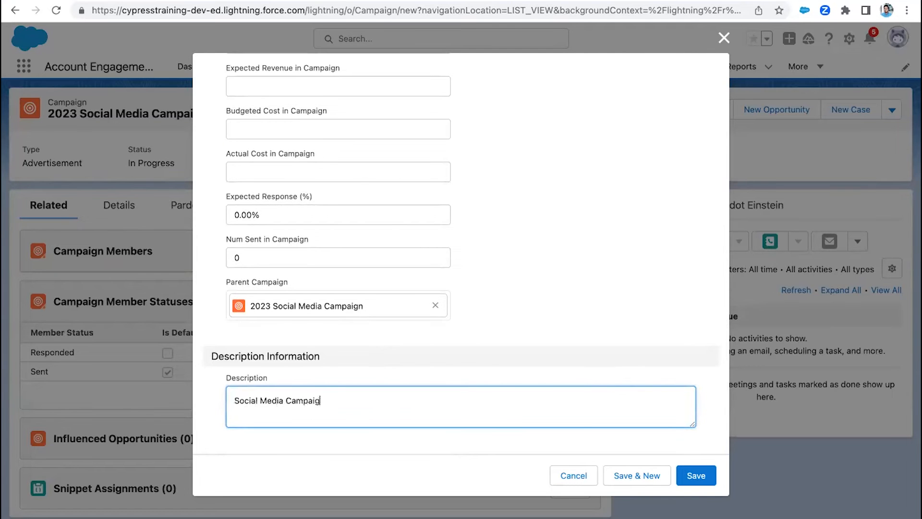
{"action": "type", "text": "n (LinkedIn)"}
{"action": "left_click", "coordinate": [698, 476]}
- Review the 2023 LinkedIN Campaigns record's details and open its parent campaign, 2023 Social Media Campaign
{"action": "left_click", "coordinate": [118, 207]}
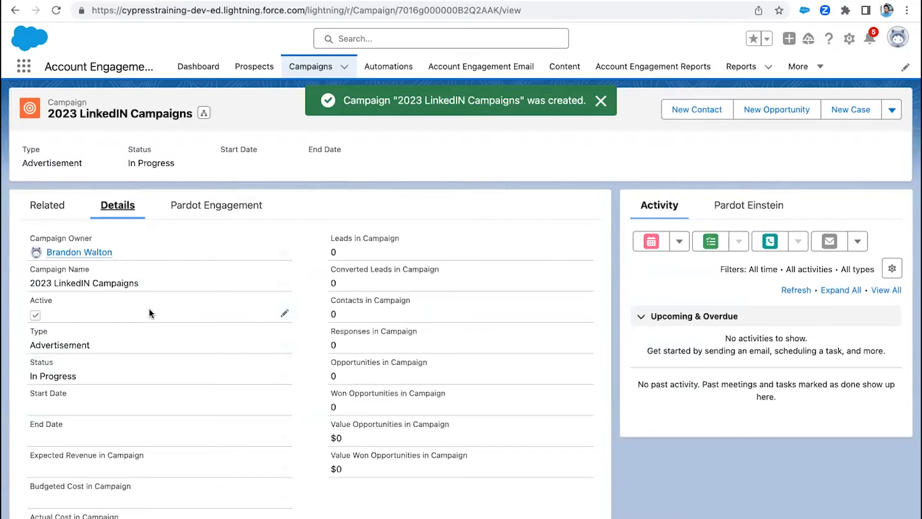
{"action": "scroll", "coordinate": [150, 312], "scroll_direction": "down", "scroll_amount": 1}
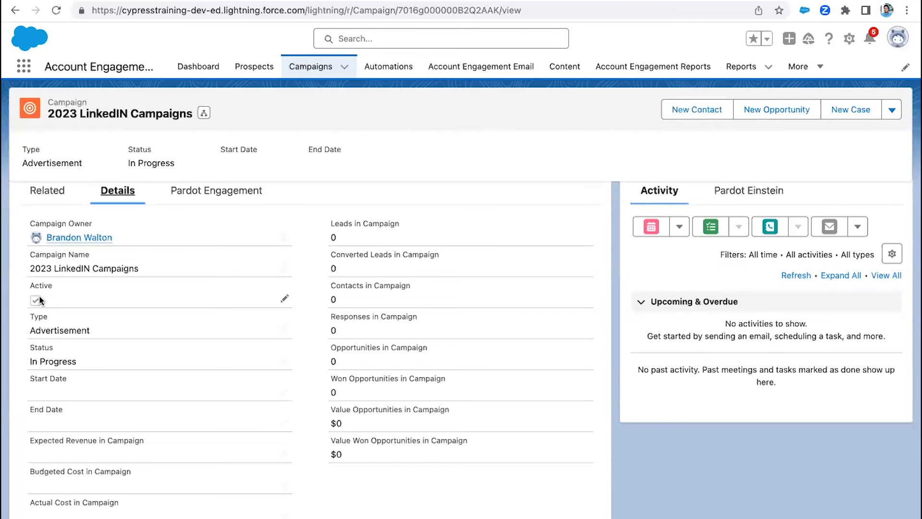
{"action": "scroll", "coordinate": [39, 295], "scroll_direction": "down", "scroll_amount": 5}
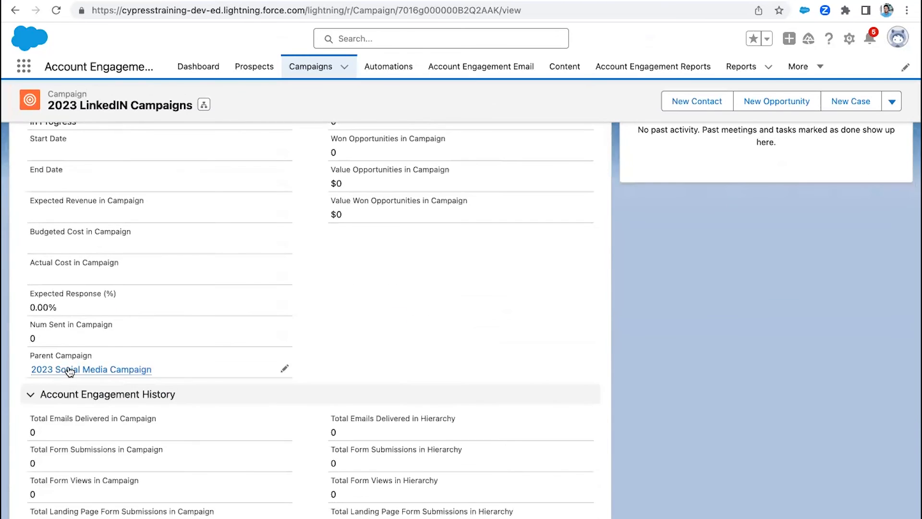
{"action": "mouse_move", "coordinate": [69, 370]}
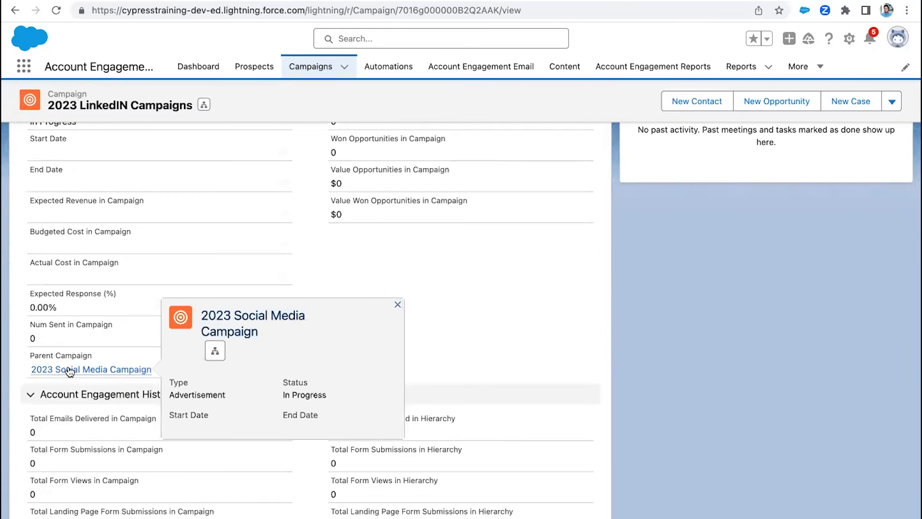
{"action": "left_click", "coordinate": [70, 371]}
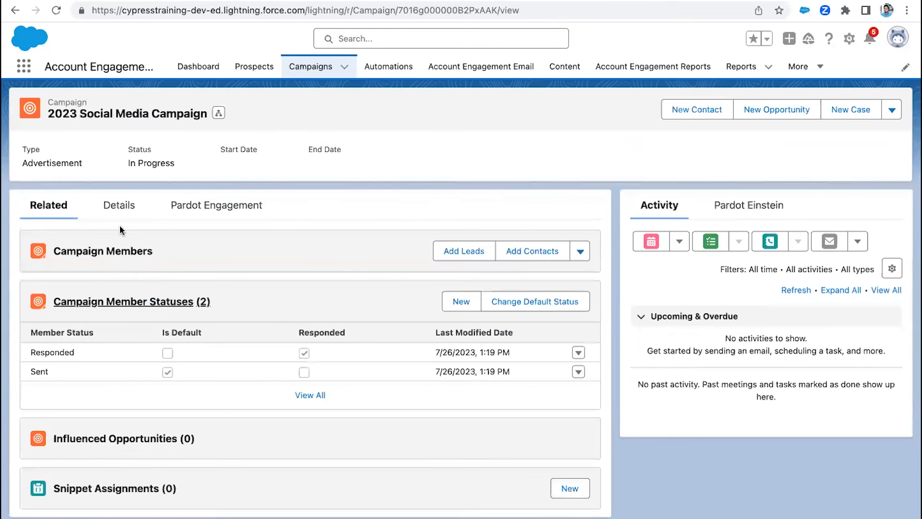
- Review the 2023 Social Media Campaign's details and Account Engagement History, and open its parent campaign, Account Engagement
{"action": "left_click", "coordinate": [121, 205]}
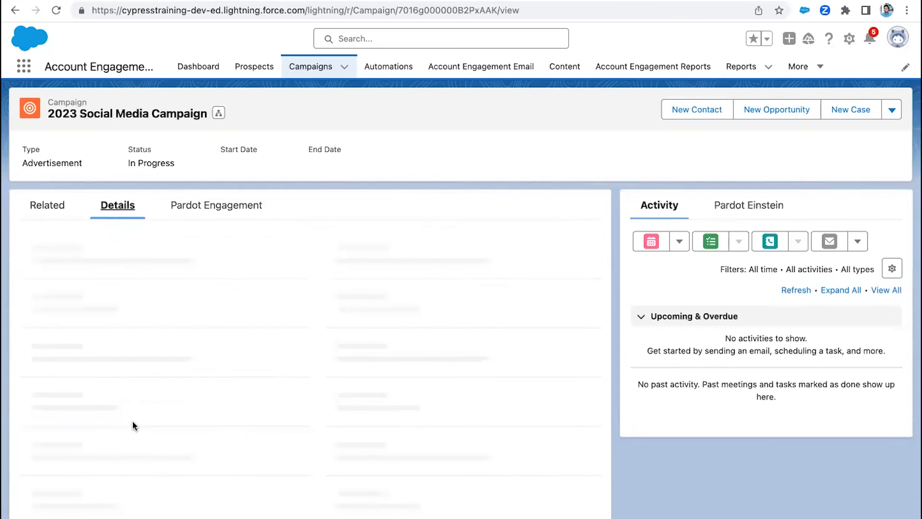
{"action": "scroll", "coordinate": [132, 423], "scroll_direction": "down", "scroll_amount": 5}
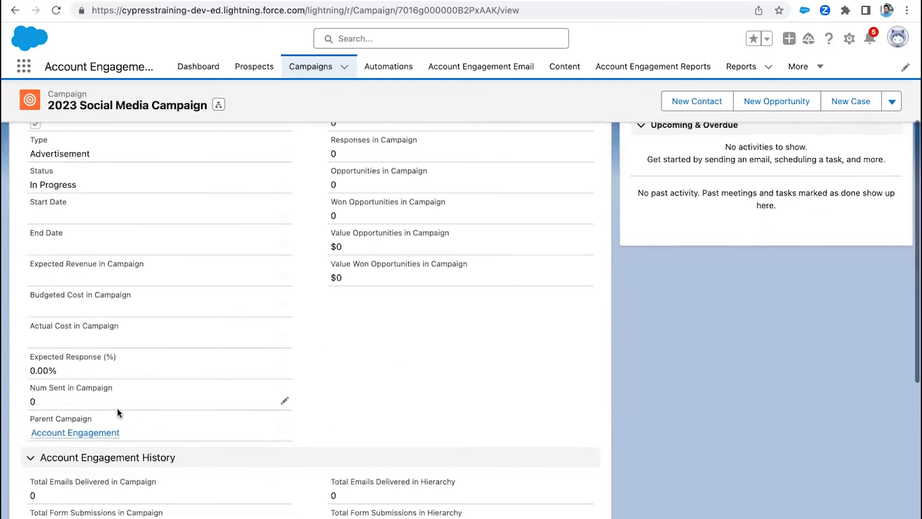
{"action": "scroll", "coordinate": [116, 407], "scroll_direction": "up", "scroll_amount": 5}
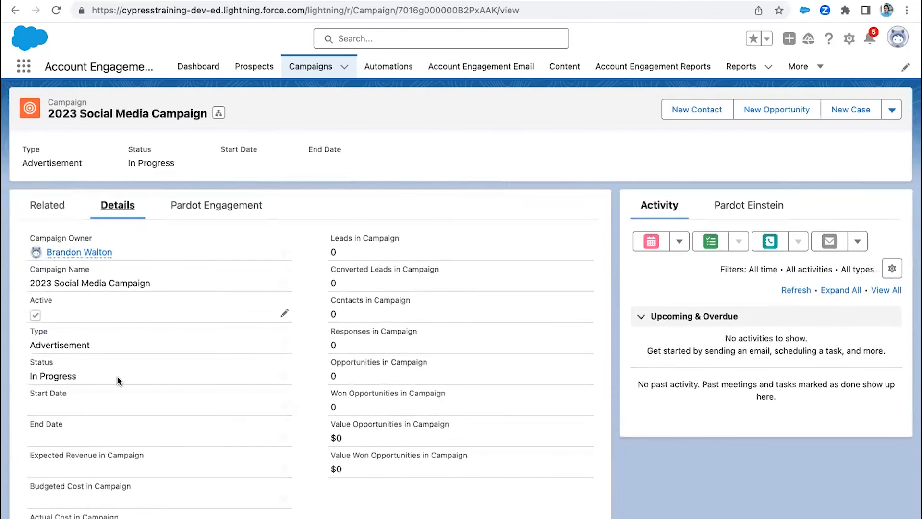
{"action": "scroll", "coordinate": [117, 375], "scroll_direction": "down", "scroll_amount": 8}
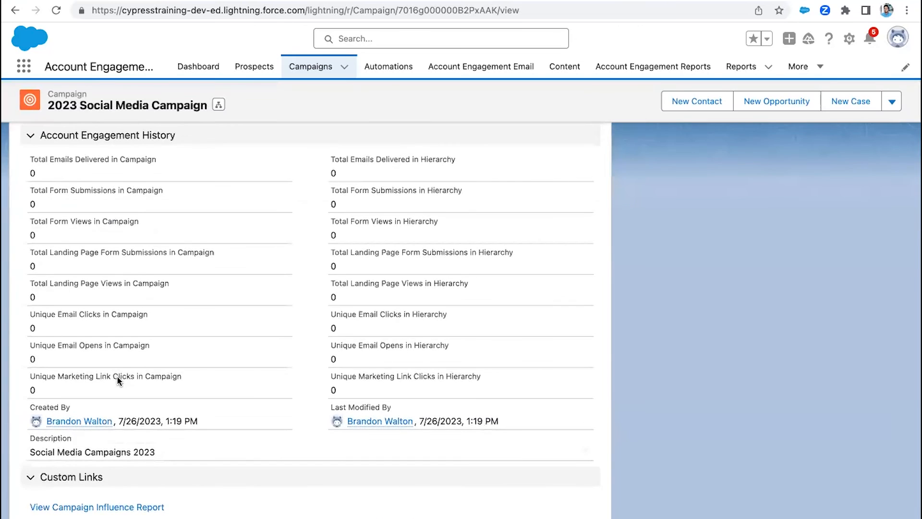
{"action": "scroll", "coordinate": [117, 377], "scroll_direction": "up", "scroll_amount": 10}
{"action": "scroll", "coordinate": [118, 377], "scroll_direction": "down", "scroll_amount": 3}
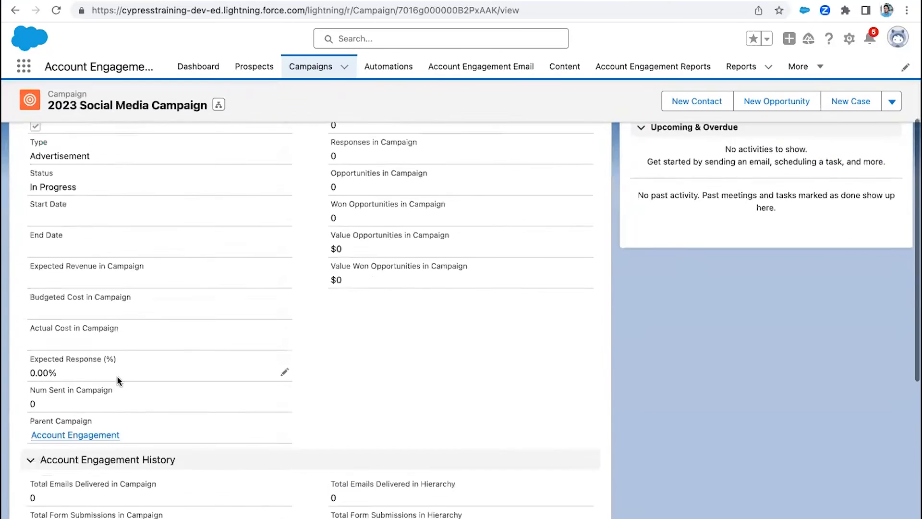
{"action": "scroll", "coordinate": [110, 317], "scroll_direction": "up", "scroll_amount": 5}
{"action": "left_click", "coordinate": [48, 206]}
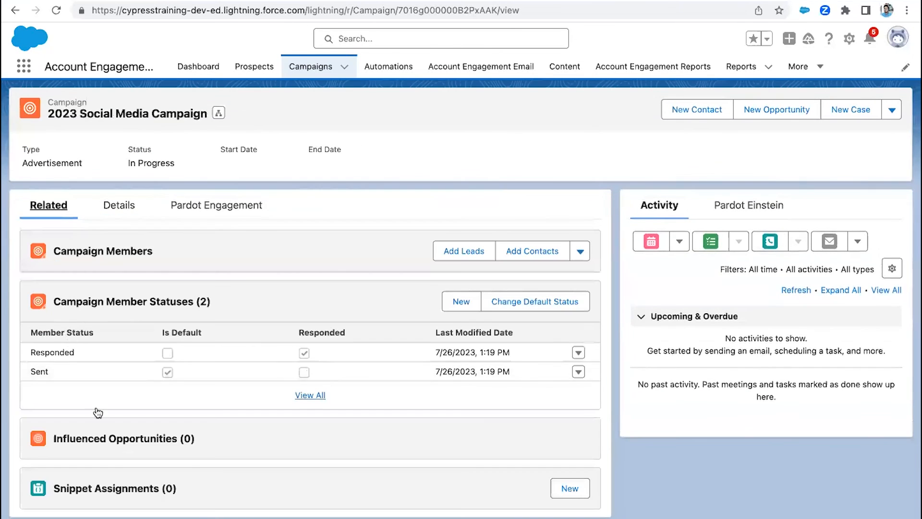
{"action": "left_click", "coordinate": [117, 205]}
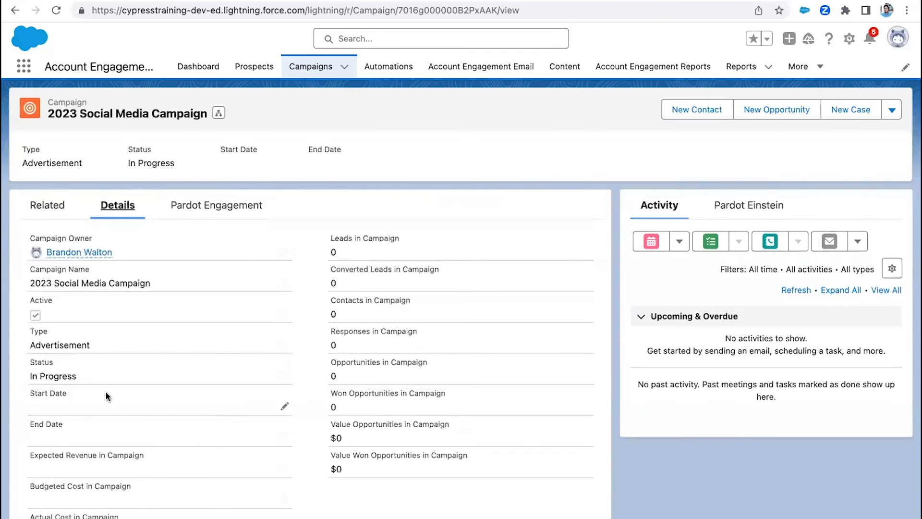
{"action": "scroll", "coordinate": [105, 391], "scroll_direction": "down", "scroll_amount": 5}
{"action": "left_click", "coordinate": [94, 373]}
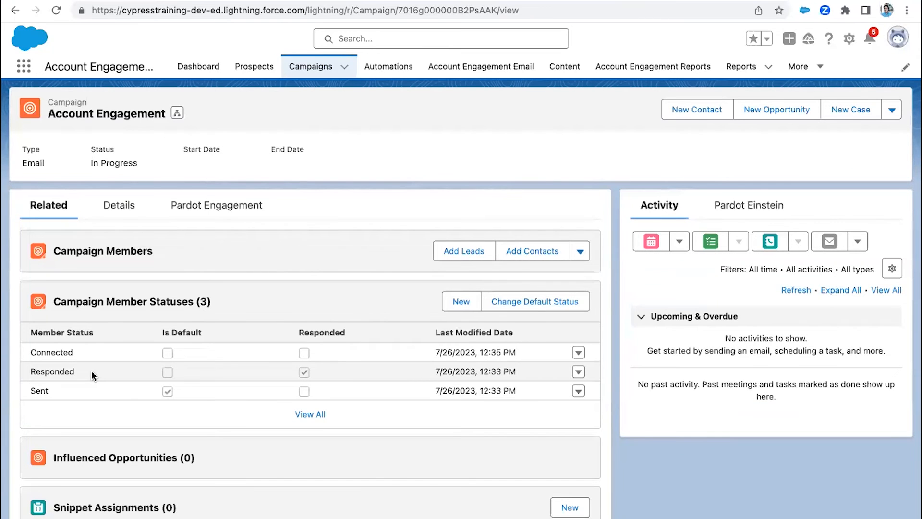
- Show the Account Engagement campaign's Pardot engagement data and set the Engagement History activity date filter to All Time
{"action": "left_click", "coordinate": [195, 204]}
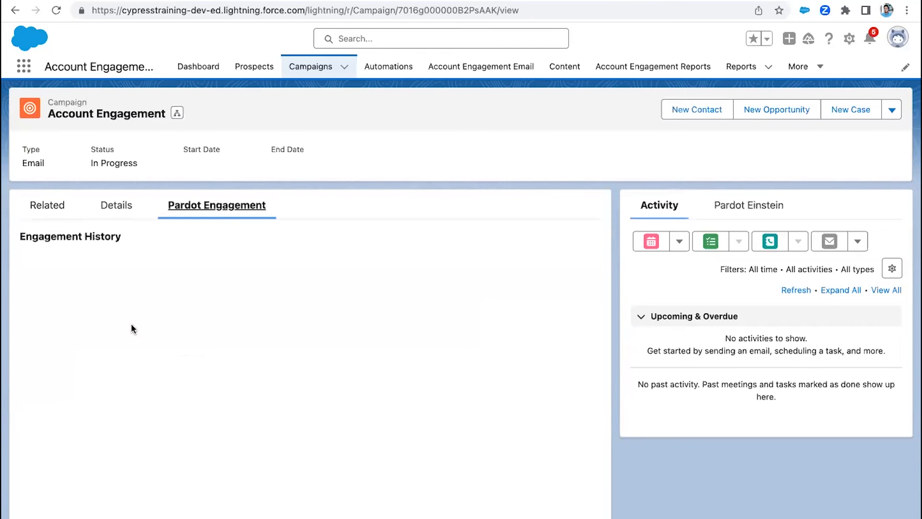
{"action": "scroll", "coordinate": [207, 275], "scroll_direction": "down", "scroll_amount": 2}
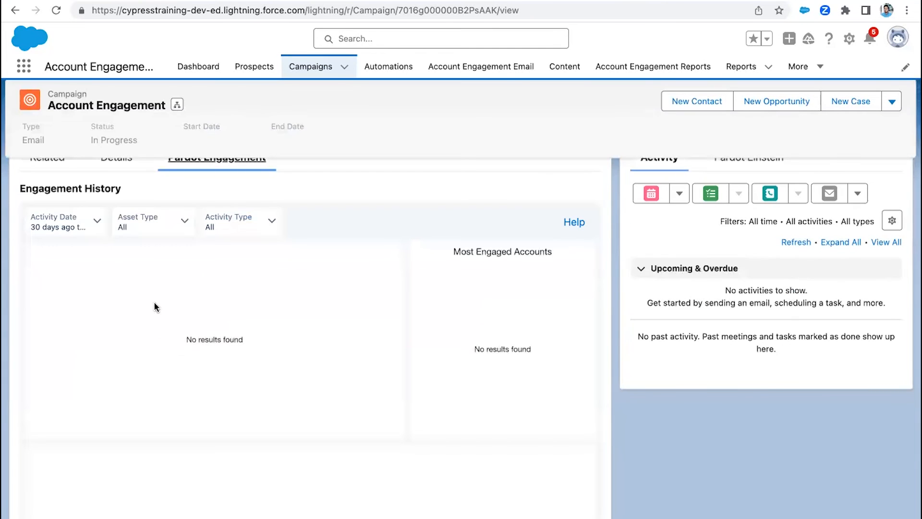
{"action": "left_click", "coordinate": [97, 230]}
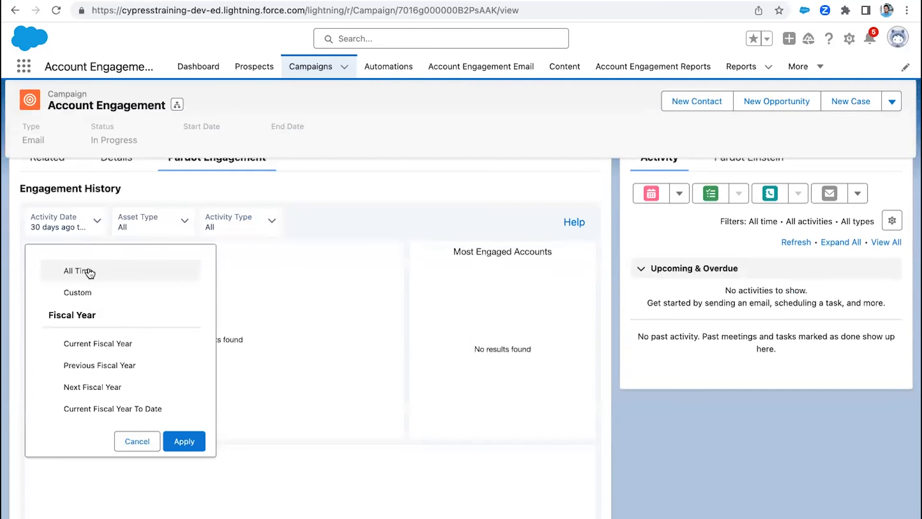
{"action": "left_click", "coordinate": [96, 272]}
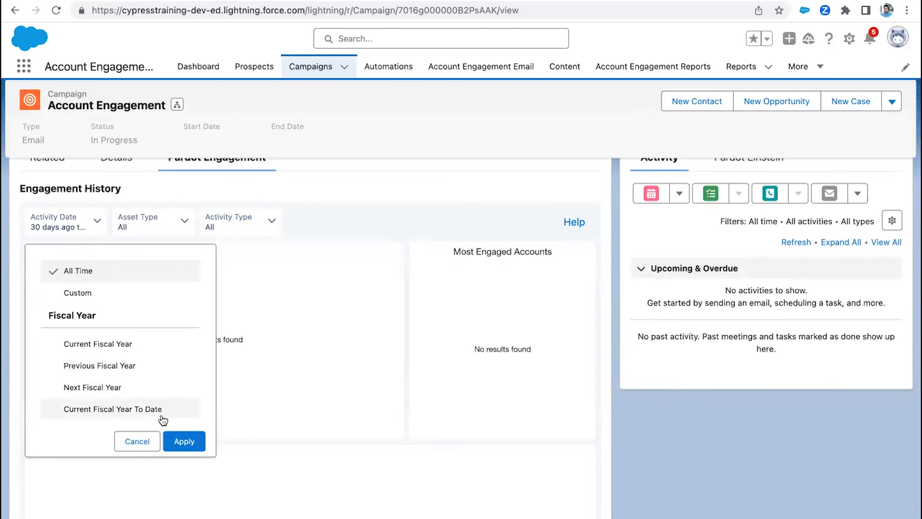
{"action": "left_click", "coordinate": [182, 442]}
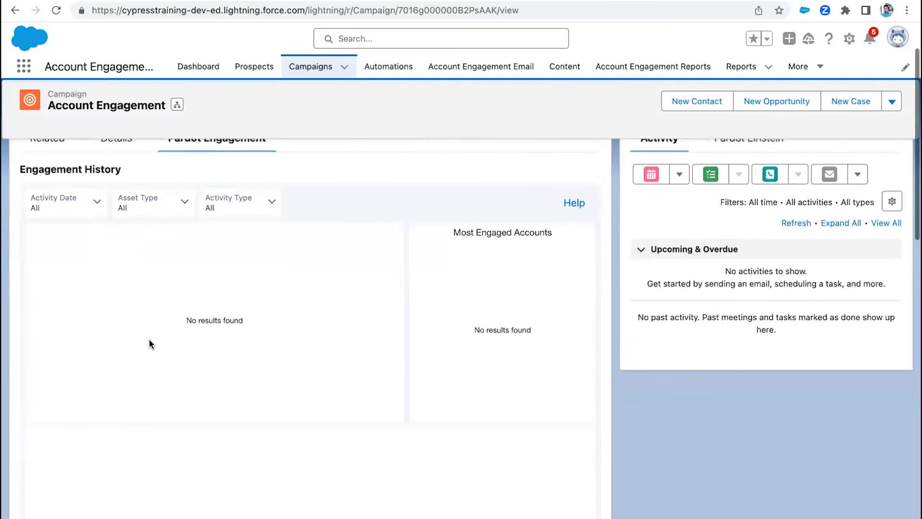
- Examine the Account Engagement campaign's Engagement History charts and its email, form, link and landing page engagement metrics
{"action": "scroll", "coordinate": [141, 335], "scroll_direction": "down", "scroll_amount": 2}
{"action": "scroll", "coordinate": [133, 332], "scroll_direction": "up", "scroll_amount": 2}
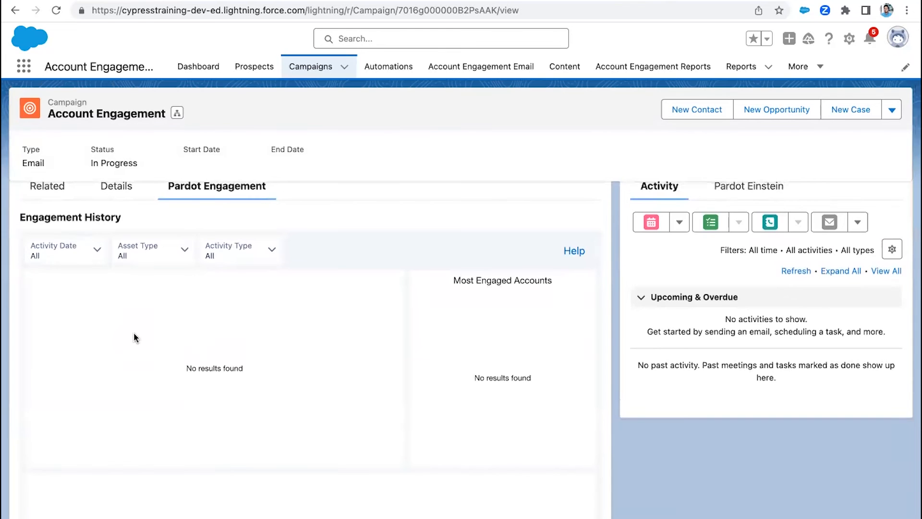
{"action": "scroll", "coordinate": [134, 332], "scroll_direction": "down", "scroll_amount": 10}
{"action": "scroll", "coordinate": [133, 318], "scroll_direction": "down", "scroll_amount": 2}
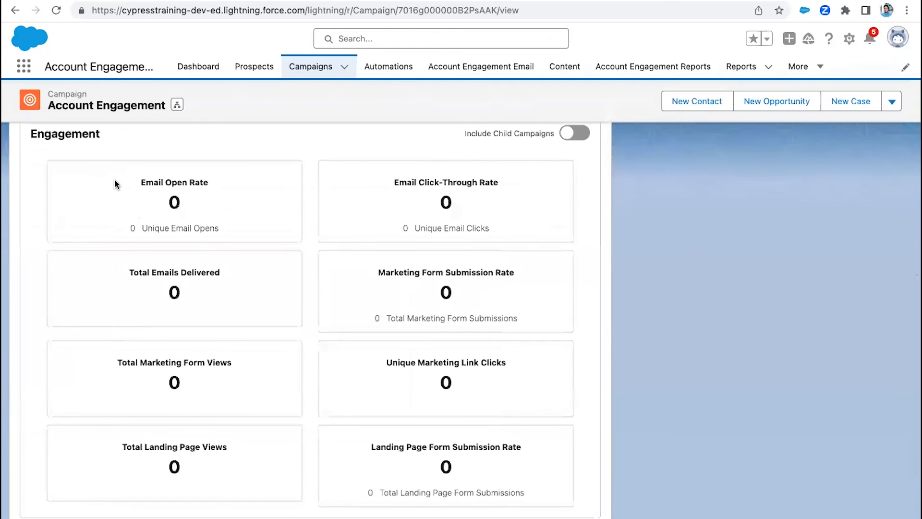
{"action": "scroll", "coordinate": [128, 234], "scroll_direction": "down", "scroll_amount": 1}
{"action": "scroll", "coordinate": [128, 234], "scroll_direction": "up", "scroll_amount": 1}
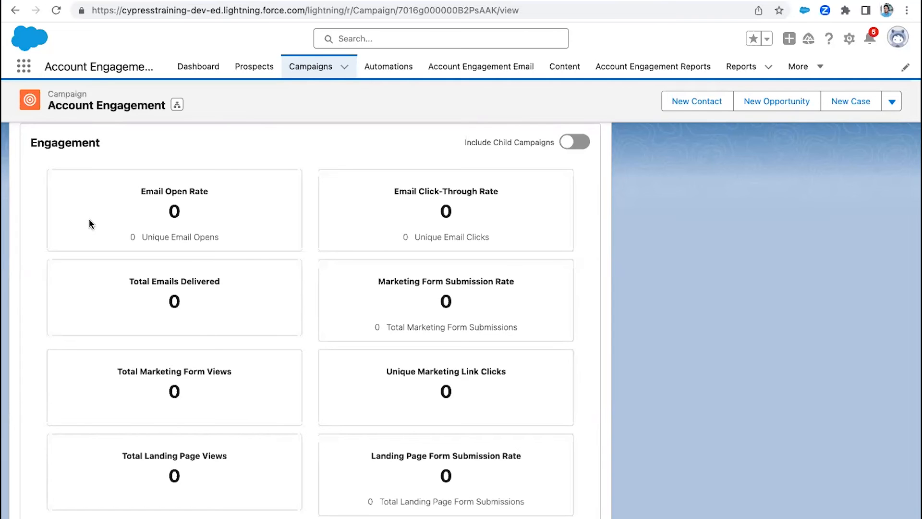
{"action": "scroll", "coordinate": [196, 335], "scroll_direction": "down", "scroll_amount": 1}
{"action": "scroll", "coordinate": [196, 335], "scroll_direction": "up", "scroll_amount": 1}
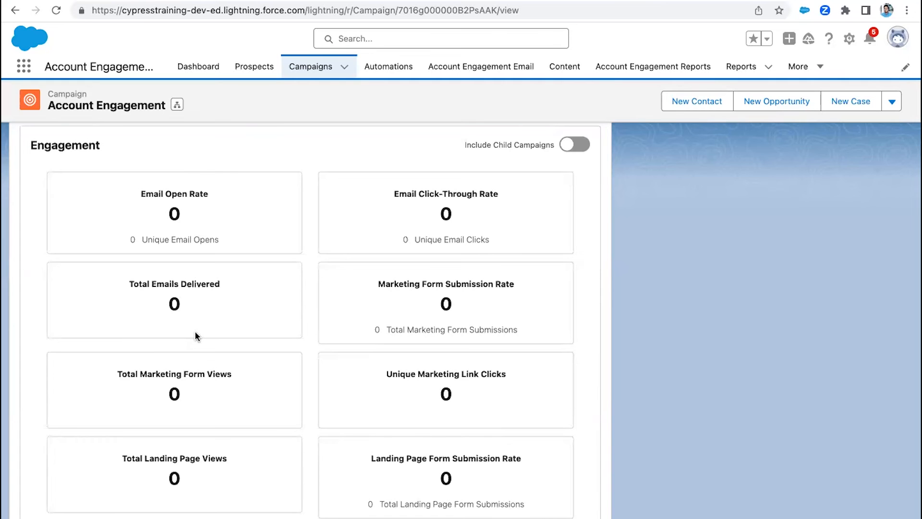
{"action": "scroll", "coordinate": [206, 324], "scroll_direction": "down", "scroll_amount": 1}
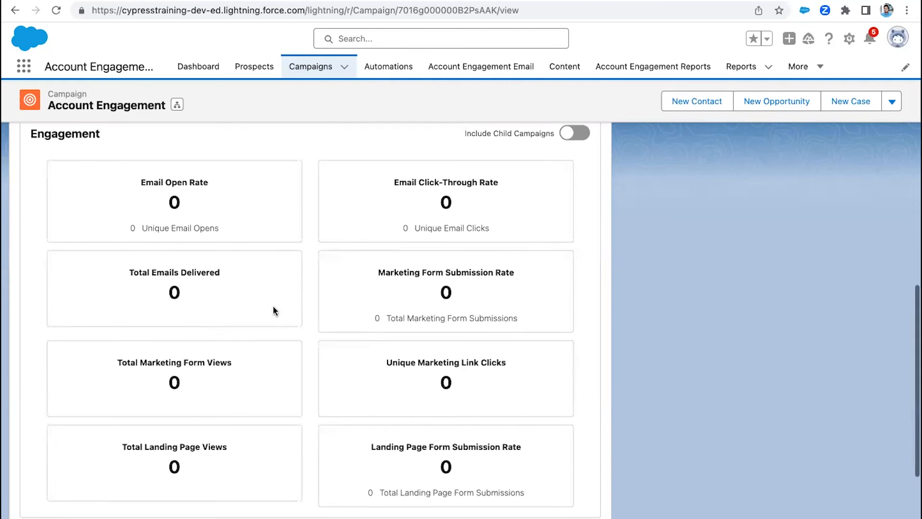
- Include child campaigns in the Account Engagement campaign's Engagement metrics and review the combined figures
{"action": "left_click", "coordinate": [568, 137]}
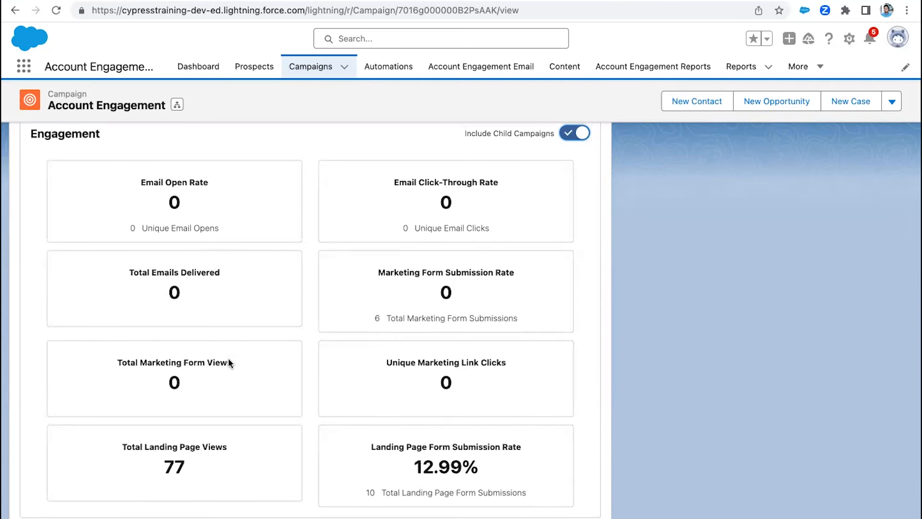
{"action": "scroll", "coordinate": [229, 359], "scroll_direction": "down", "scroll_amount": 1}
{"action": "scroll", "coordinate": [228, 358], "scroll_direction": "up", "scroll_amount": 2}
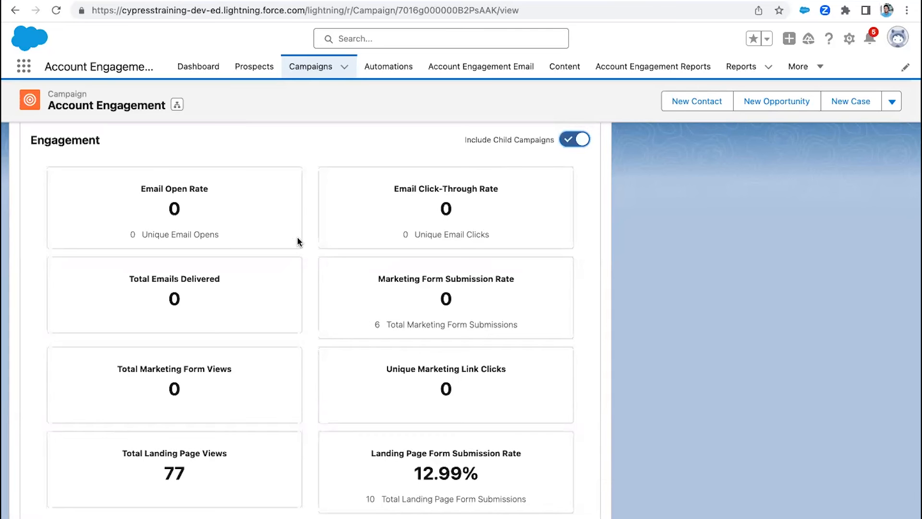
{"action": "scroll", "coordinate": [297, 238], "scroll_direction": "down", "scroll_amount": 5}
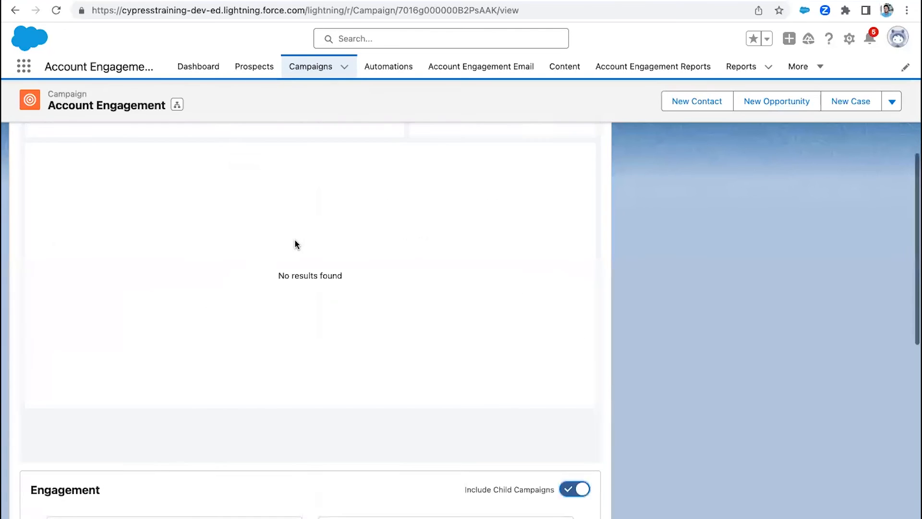
- Open the Account Engagement campaign hierarchy, expand 2023 Social Media Campaign, and preview its child 2023 LinkedIN Campaigns
{"action": "left_click", "coordinate": [177, 105]}
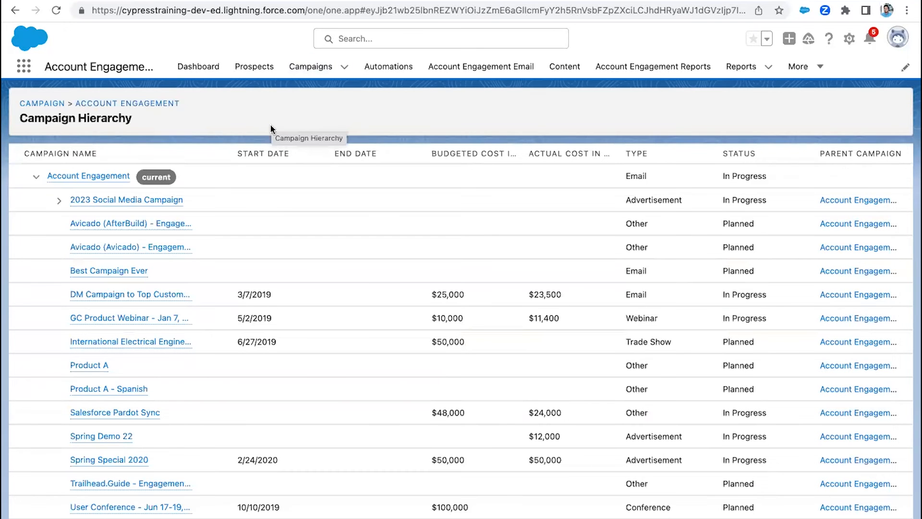
{"action": "left_click", "coordinate": [61, 200]}
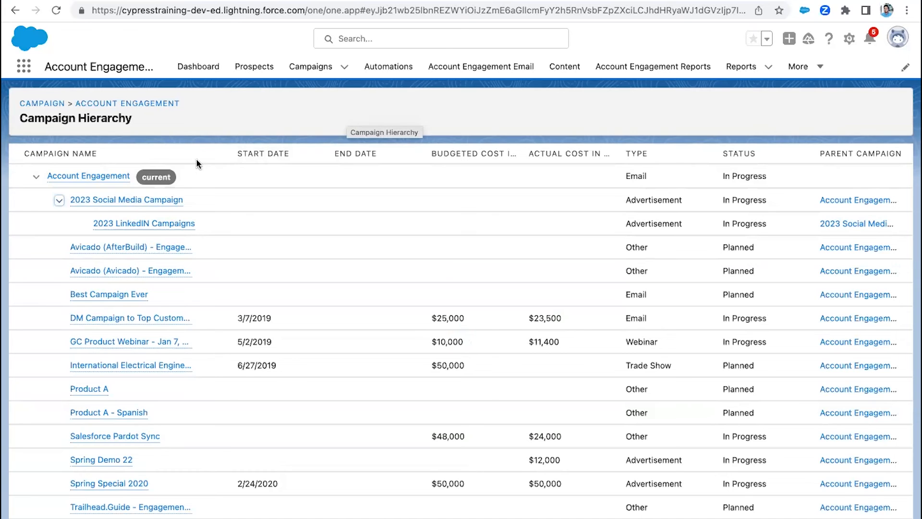
{"action": "mouse_move", "coordinate": [144, 224]}
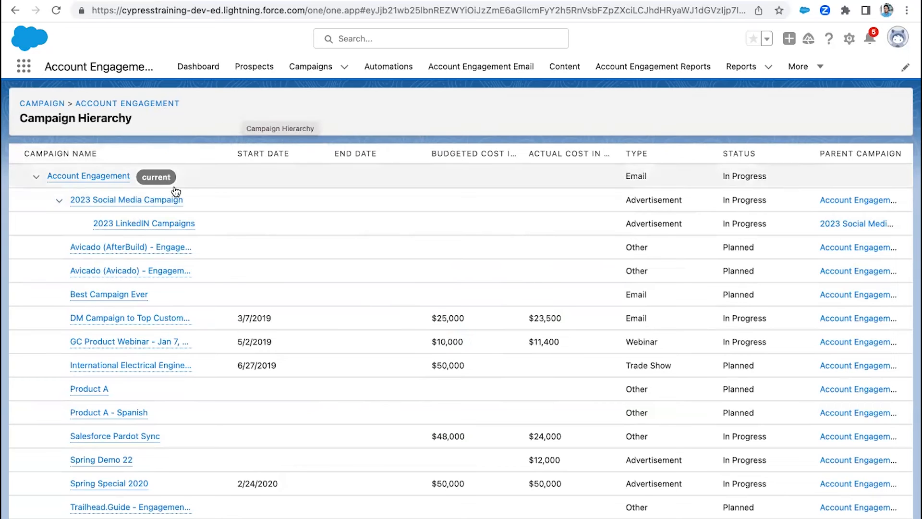
{"action": "mouse_move", "coordinate": [175, 227]}
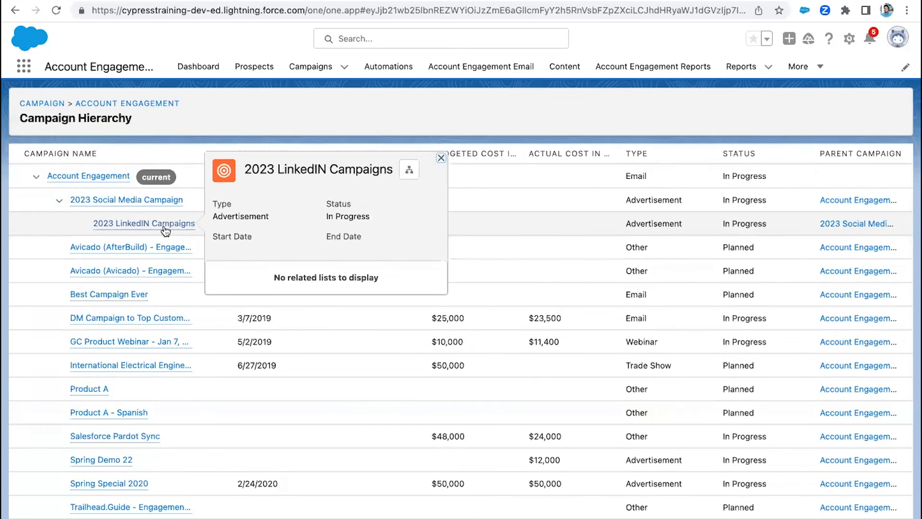
{"action": "mouse_move", "coordinate": [100, 180]}
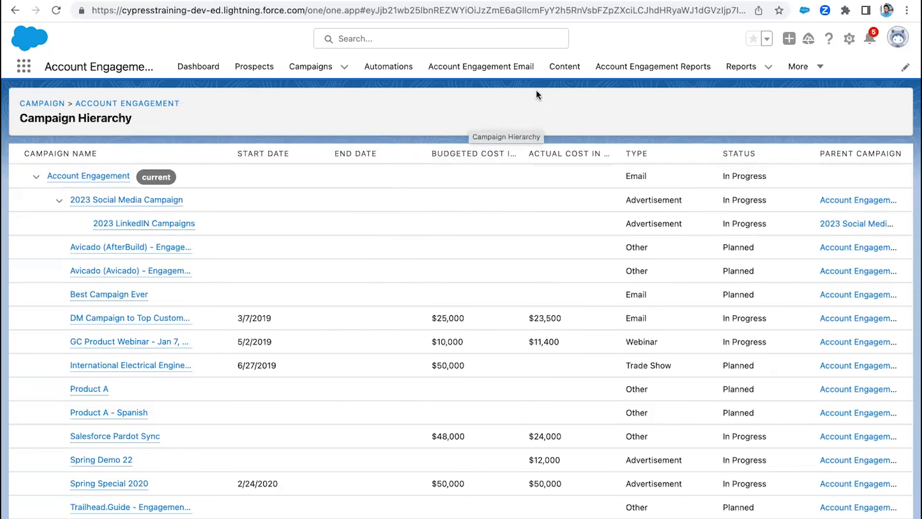
- Open the marketing content's forms list in a separate browser tab and start adding a new form
{"action": "right_click", "coordinate": [567, 63]}
{"action": "left_click", "coordinate": [579, 68]}
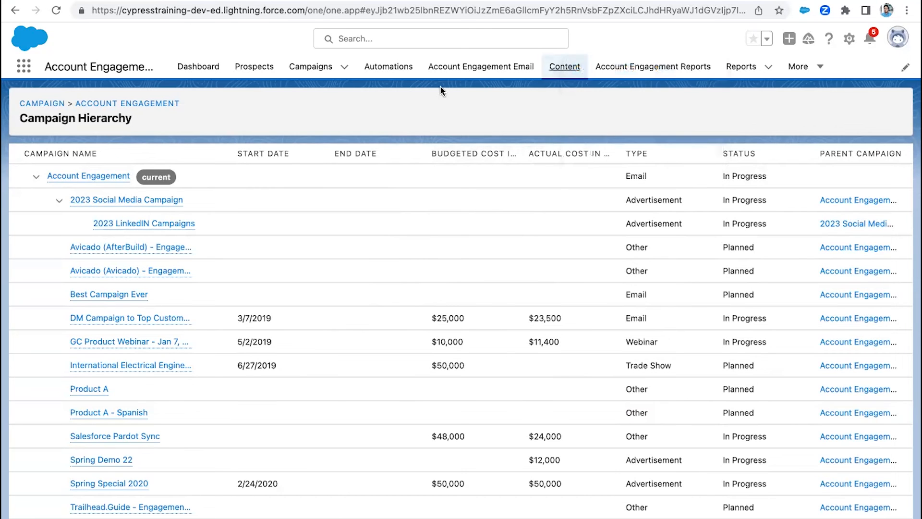
{"action": "key", "text": "ctrl+Tab"}
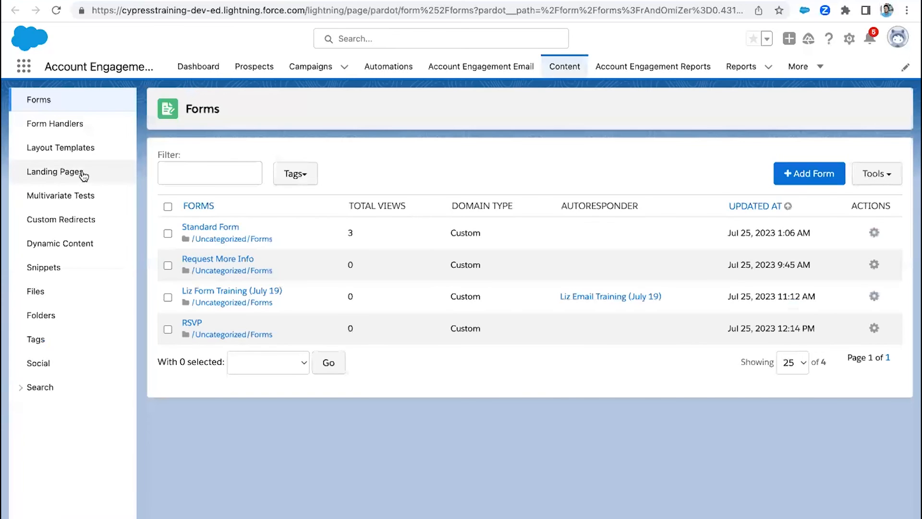
{"action": "left_click", "coordinate": [809, 174]}
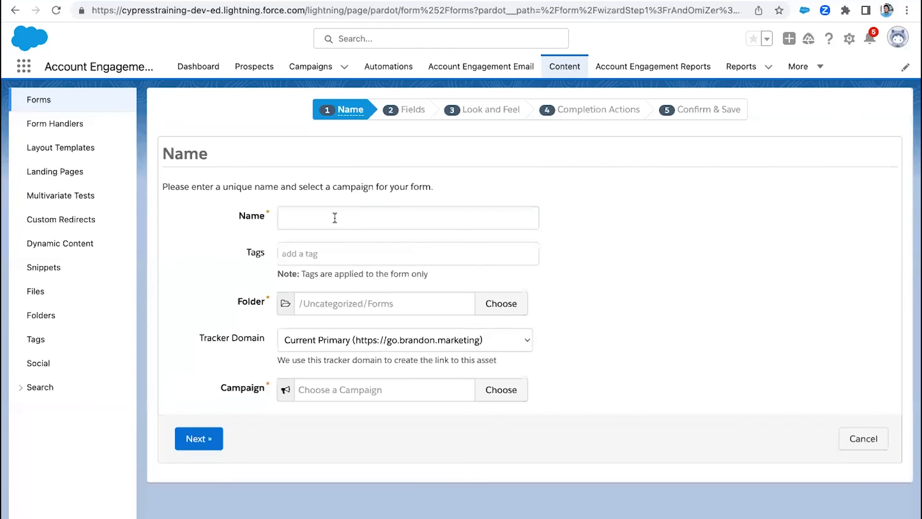
- Name the new form "LinkedIn Interest Form"
{"action": "left_click", "coordinate": [334, 217]}
{"action": "type", "text": "LinkedIn L"}
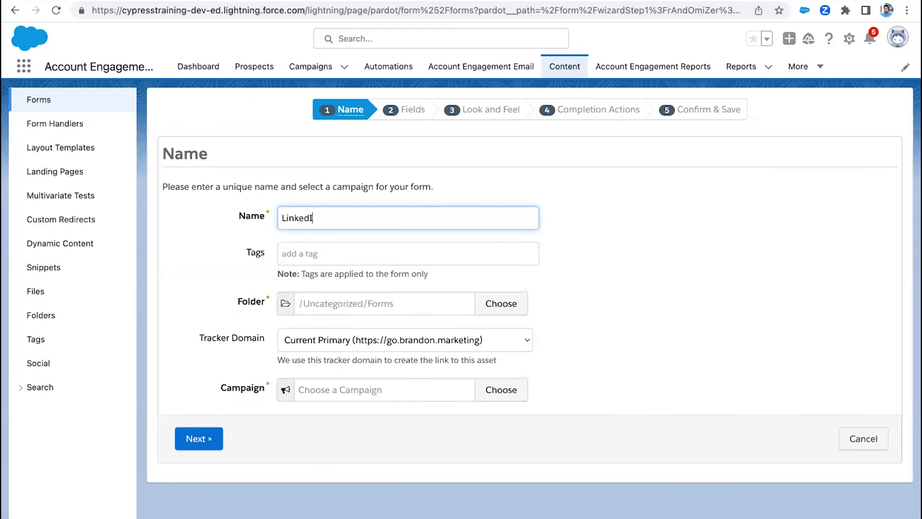
{"action": "key", "text": "BackSpace"}
{"action": "type", "text": "INteres"}
{"action": "key", "text": "BackSpace"}
{"action": "key", "text": "BackSpace"}
{"action": "key", "text": "BackSpace"}
{"action": "key", "text": "BackSpace"}
{"action": "key", "text": "BackSpace"}
{"action": "key", "text": "BackSpace"}
{"action": "type", "text": "Interest Form"}
- Search the campaigns for "linkedin" and assign 2023 LinkedIN Campaigns to the form
{"action": "left_click", "coordinate": [352, 390]}
{"action": "type", "text": "linkedin"}
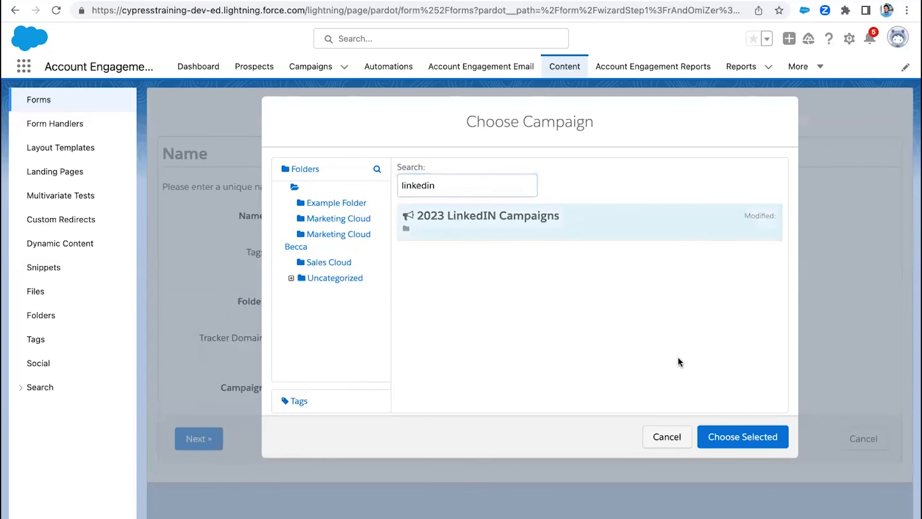
{"action": "left_click", "coordinate": [721, 436]}
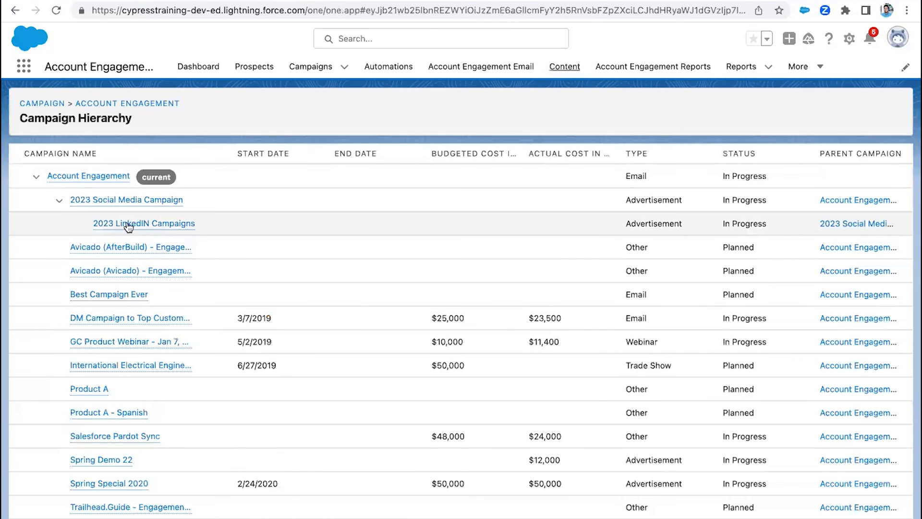
- Return to the campaign hierarchy, review how 2023 LinkedIN Campaigns rolls up to Account Engagement, and open the recent reports list
{"action": "mouse_move", "coordinate": [162, 226]}
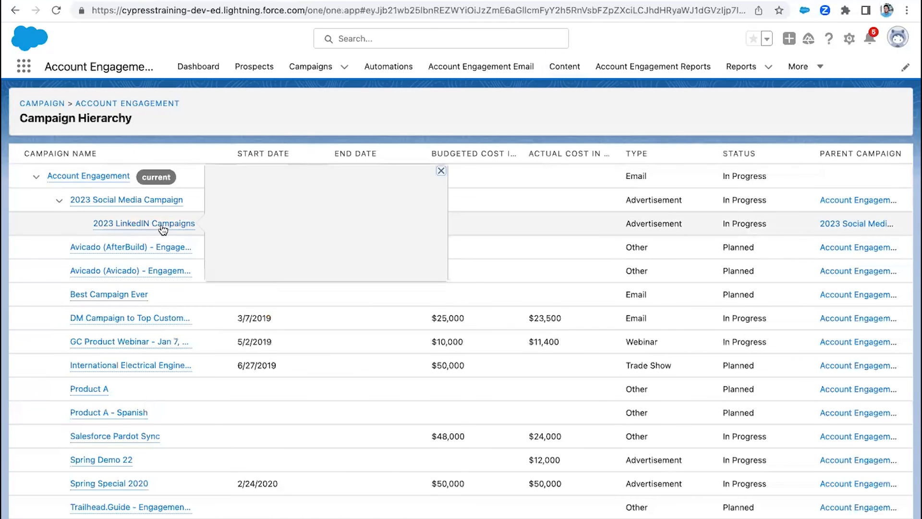
{"action": "mouse_move", "coordinate": [73, 178]}
{"action": "mouse_move", "coordinate": [109, 230]}
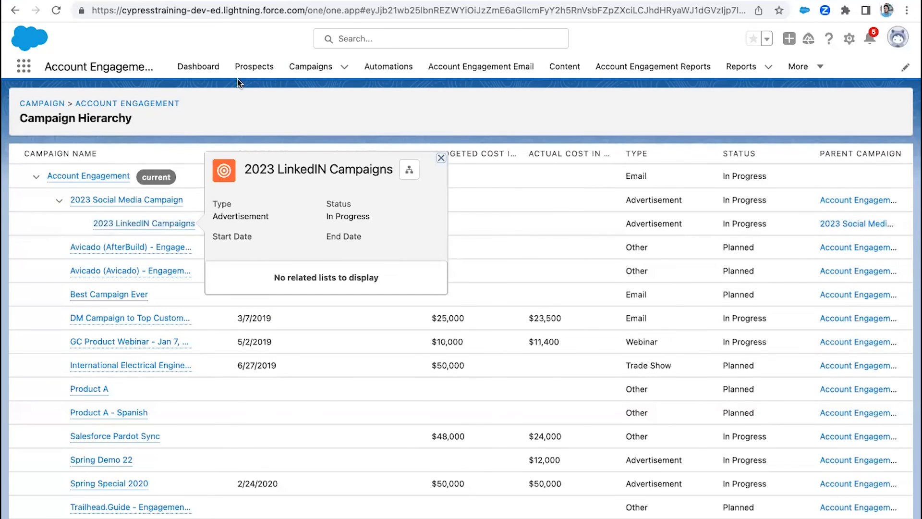
{"action": "left_click", "coordinate": [742, 68]}
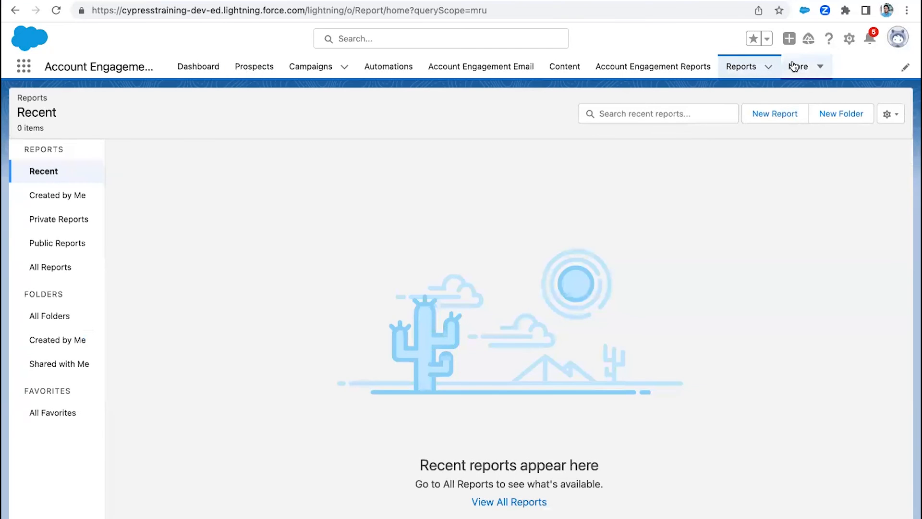
- Look over the Content Setup page and the Engagement History setup page in the other open browser tabs
{"action": "left_click", "coordinate": [798, 67]}
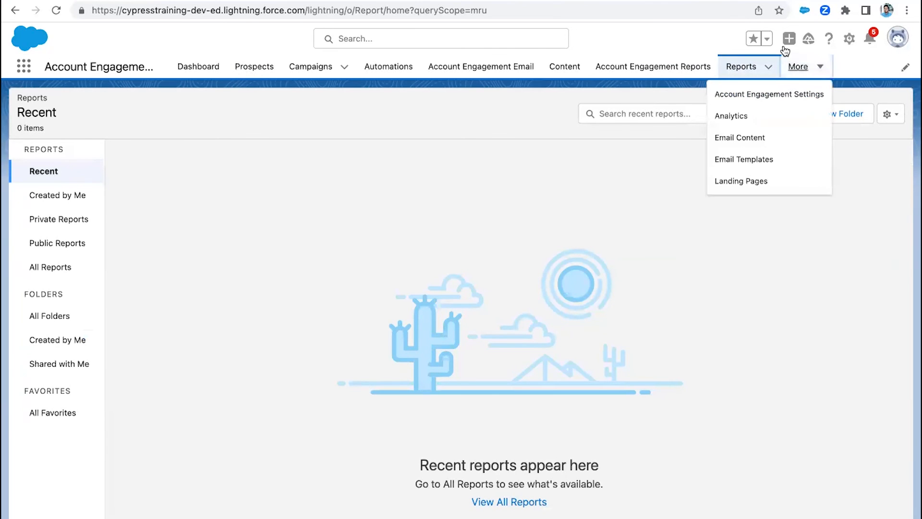
{"action": "left_click", "coordinate": [849, 38]}
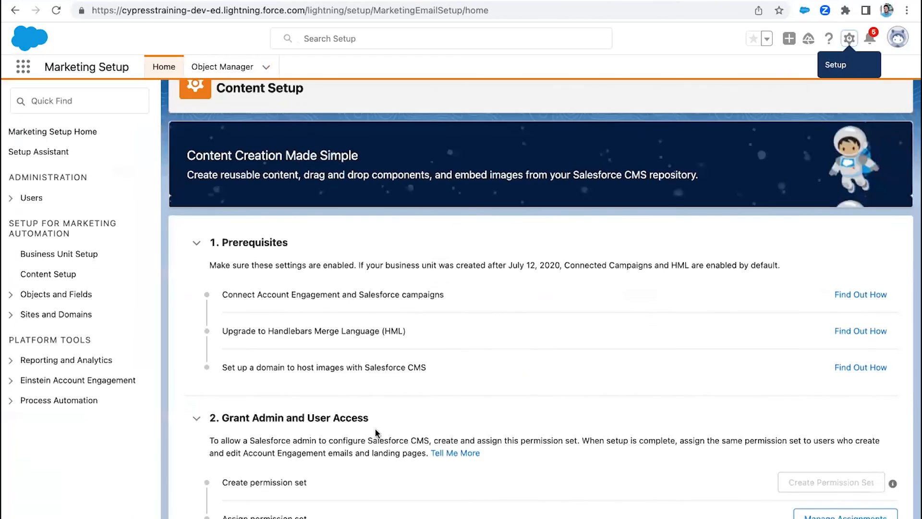
{"action": "scroll", "coordinate": [377, 435], "scroll_direction": "down", "scroll_amount": 3}
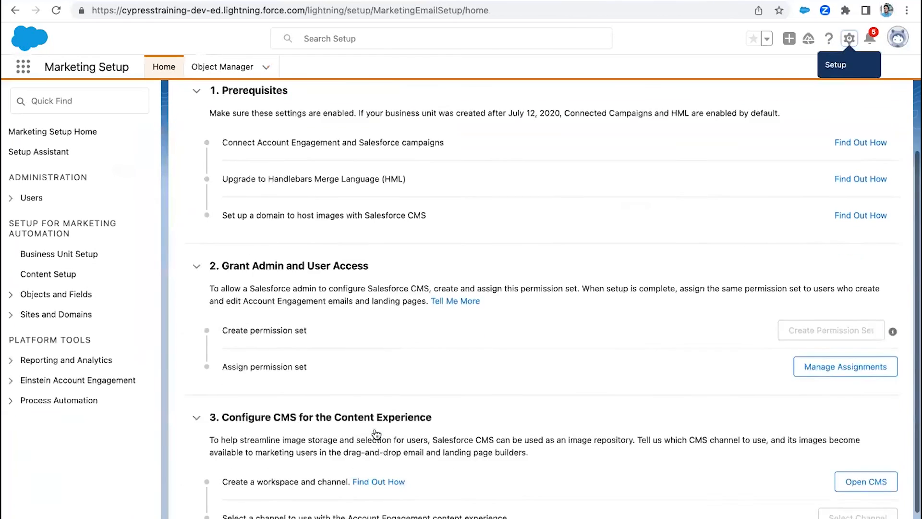
{"action": "scroll", "coordinate": [377, 435], "scroll_direction": "up", "scroll_amount": 5}
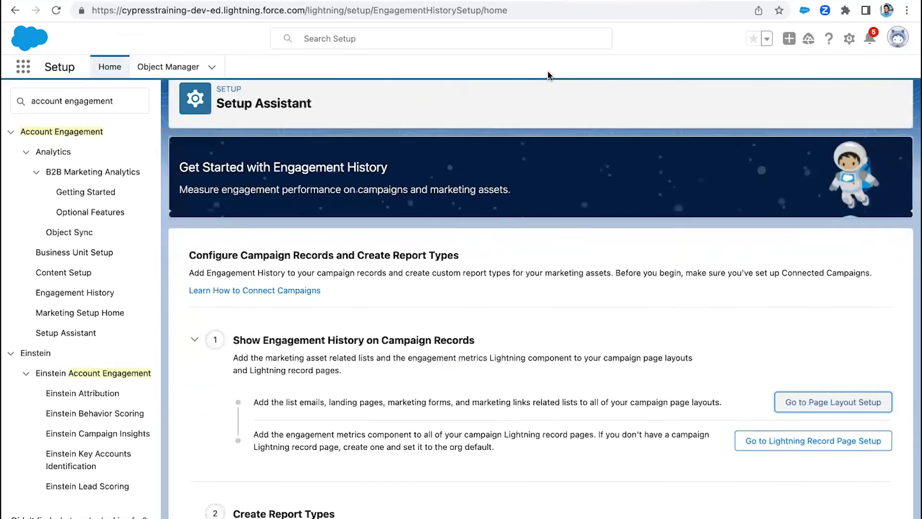
{"action": "scroll", "coordinate": [549, 75], "scroll_direction": "down", "scroll_amount": 5}
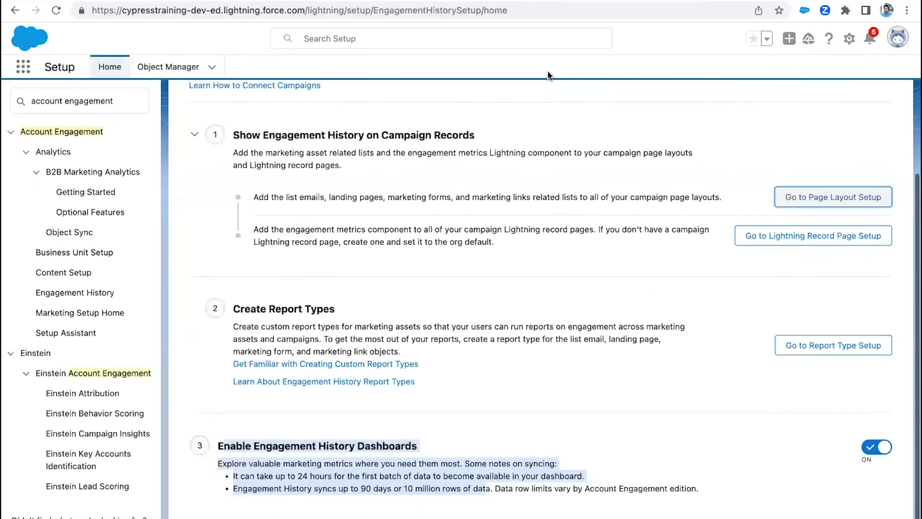
{"action": "scroll", "coordinate": [550, 76], "scroll_direction": "up", "scroll_amount": 5}
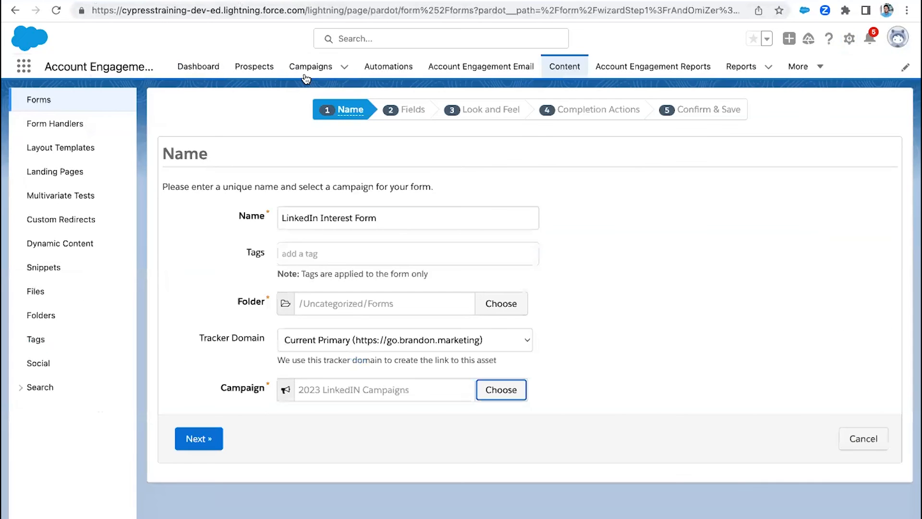
- Open the Salesforce campaigns and switch the list view to All Active Campaigns
{"action": "left_click", "coordinate": [310, 67]}
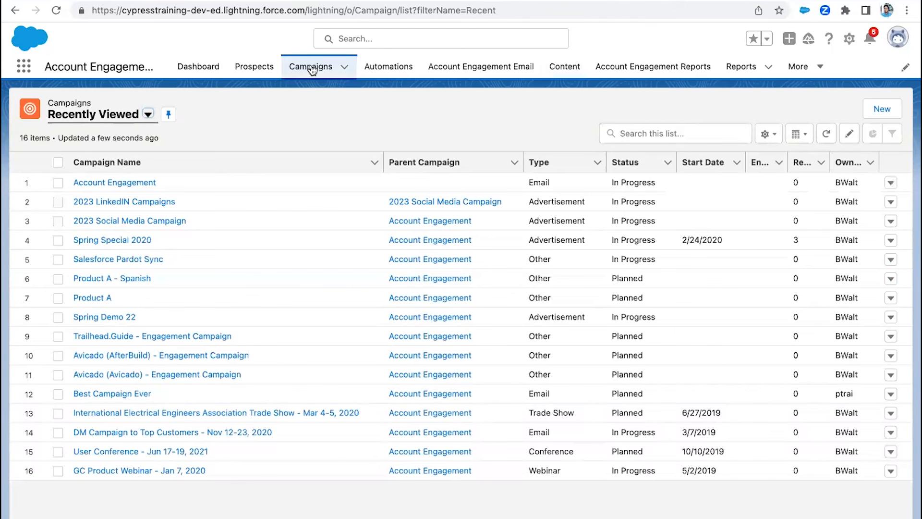
{"action": "left_click", "coordinate": [151, 117]}
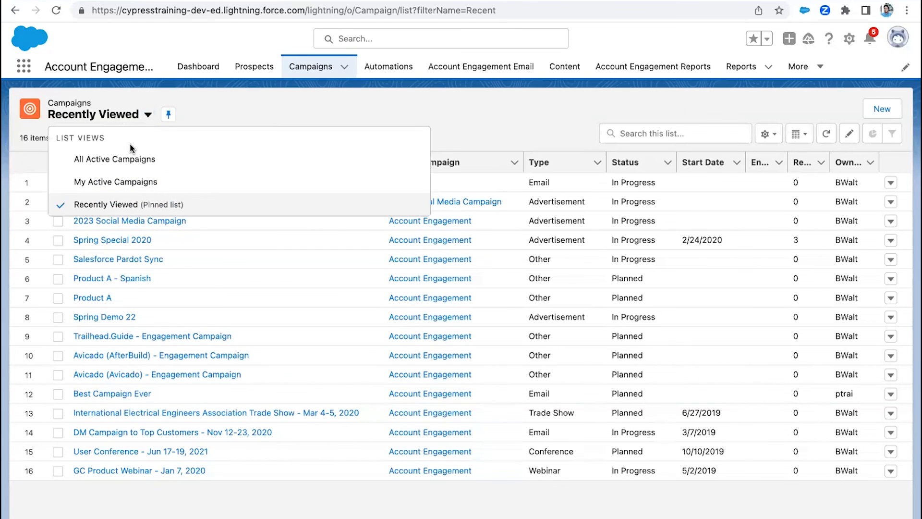
{"action": "left_click", "coordinate": [130, 159]}
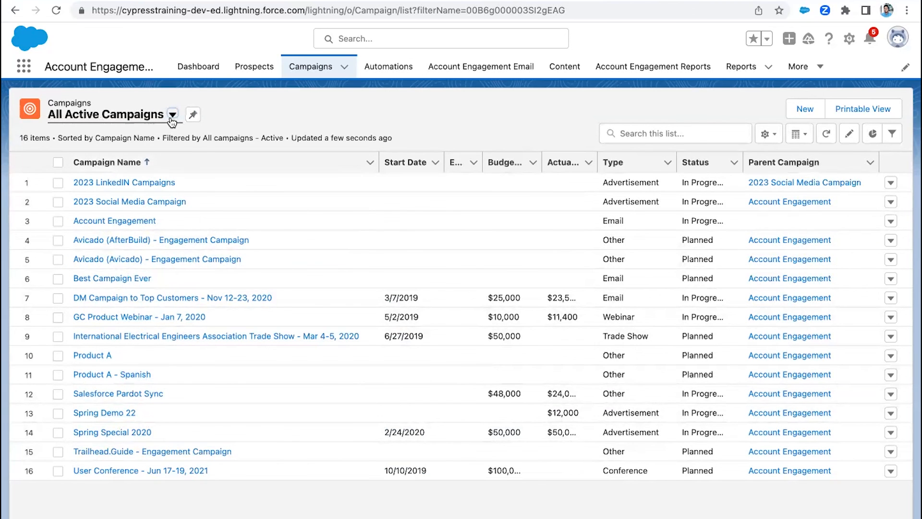
- Check the list view's displayed fields for Parent Campaign and close the field selection without saving
{"action": "left_click", "coordinate": [766, 135]}
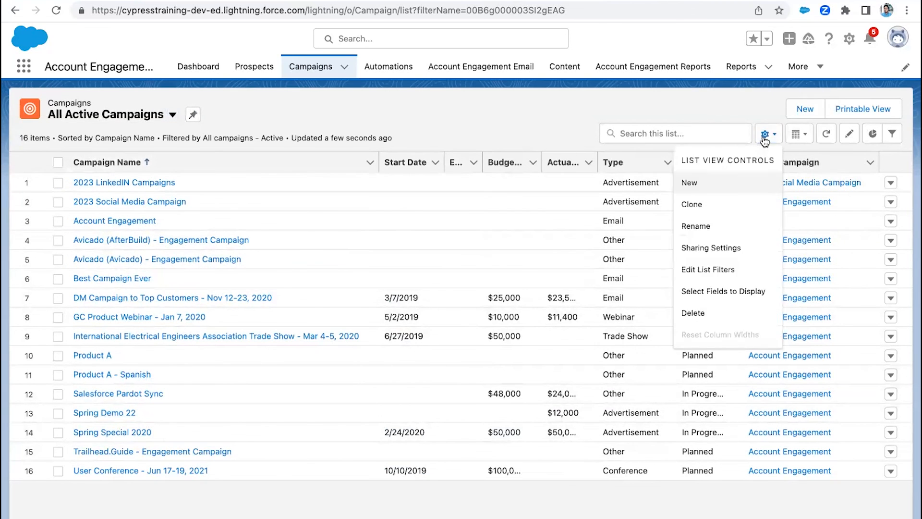
{"action": "left_click", "coordinate": [705, 290]}
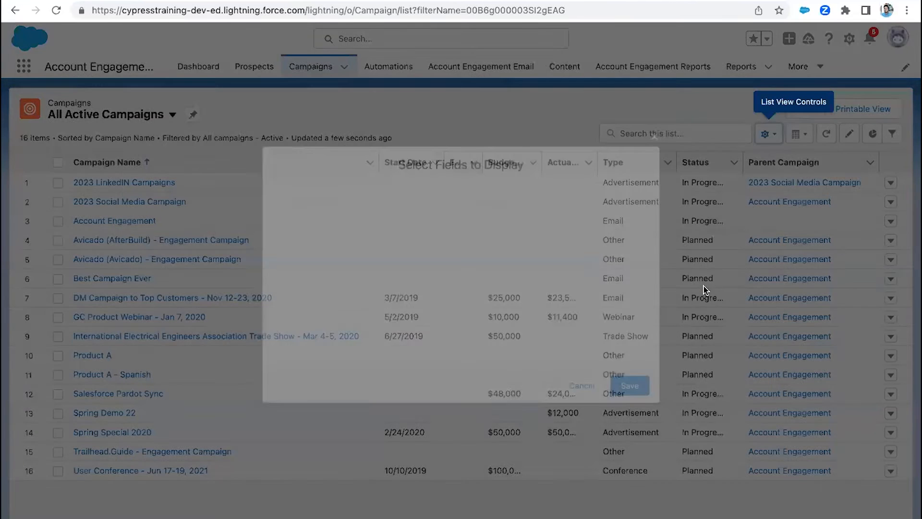
{"action": "scroll", "coordinate": [332, 313], "scroll_direction": "down", "scroll_amount": 5}
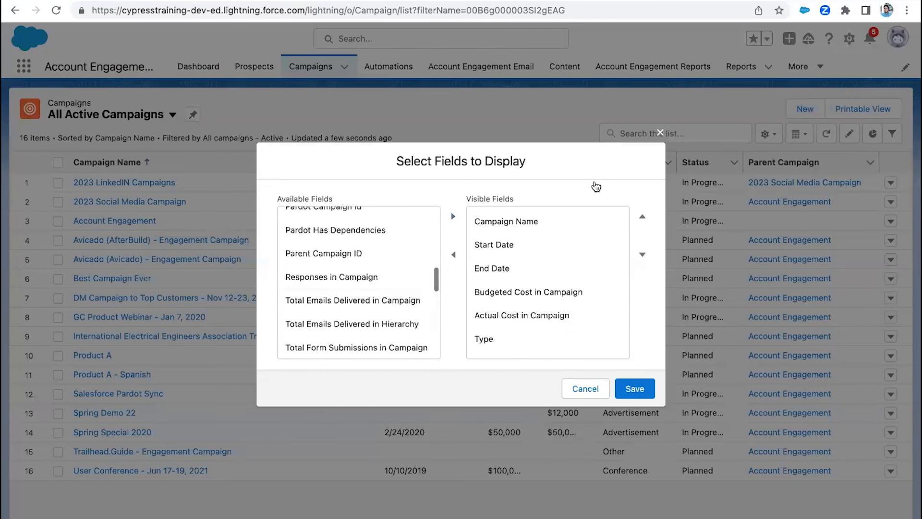
{"action": "scroll", "coordinate": [555, 354], "scroll_direction": "down", "scroll_amount": 2}
{"action": "left_click", "coordinate": [543, 345]}
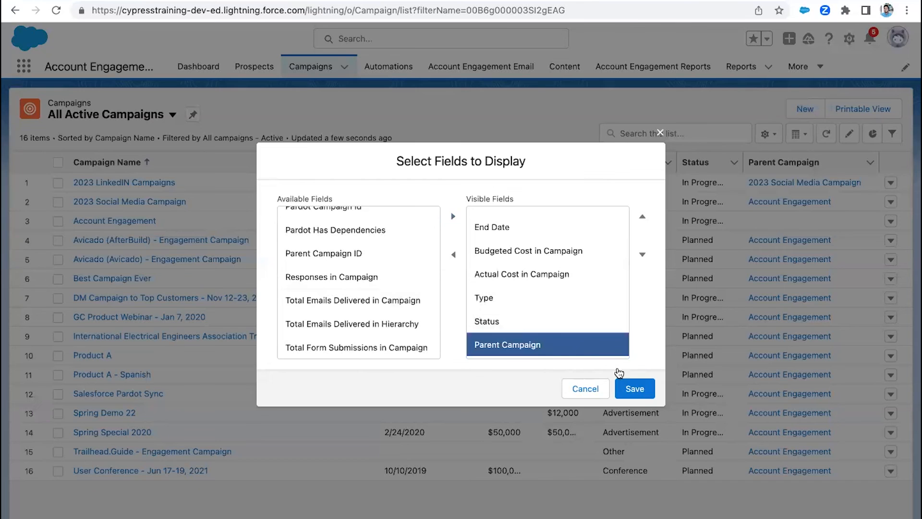
{"action": "left_click", "coordinate": [585, 390]}
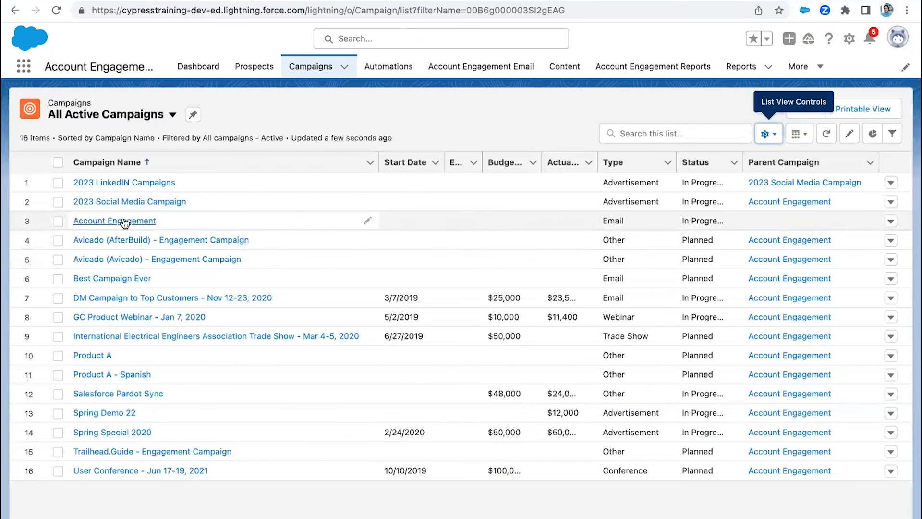
- Try a mass update that sets Account Engagement as the parent of every listed campaign except Account Engagement itself
{"action": "left_click", "coordinate": [58, 162]}
{"action": "left_click", "coordinate": [59, 222]}
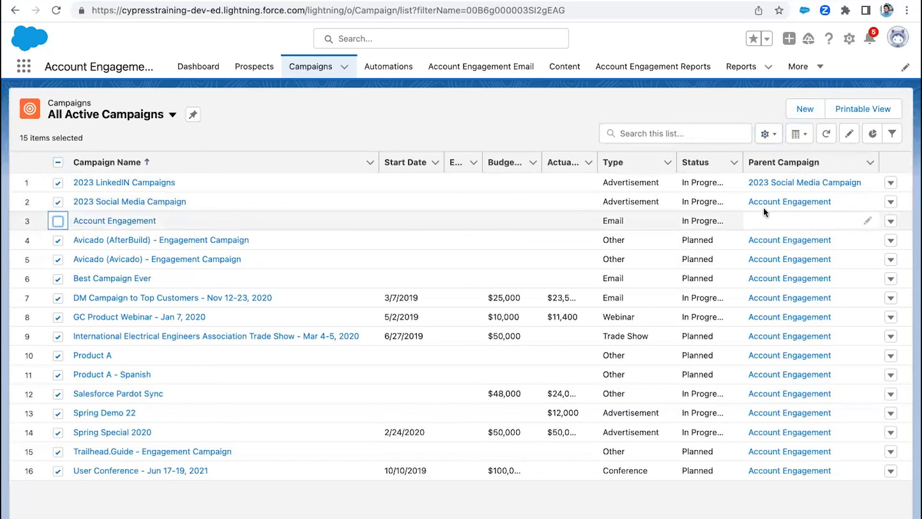
{"action": "left_click", "coordinate": [865, 201]}
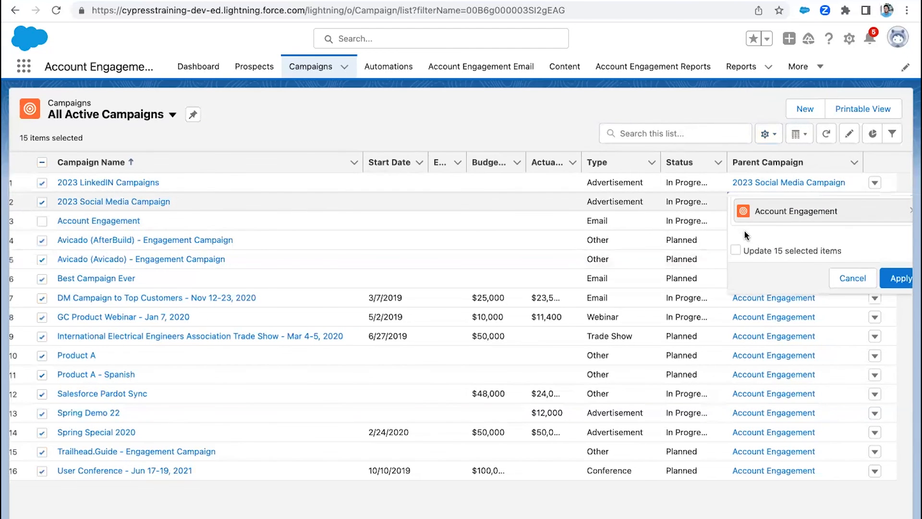
{"action": "left_click", "coordinate": [736, 250]}
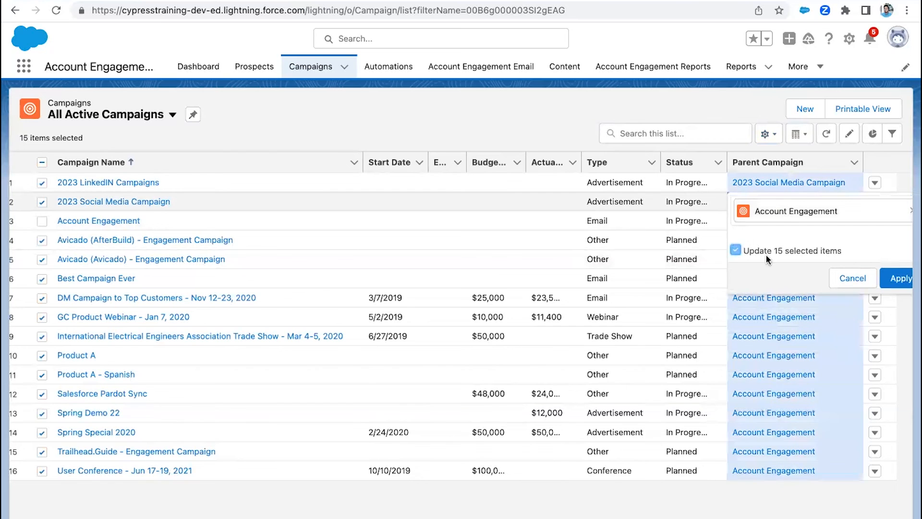
{"action": "left_click", "coordinate": [896, 279]}
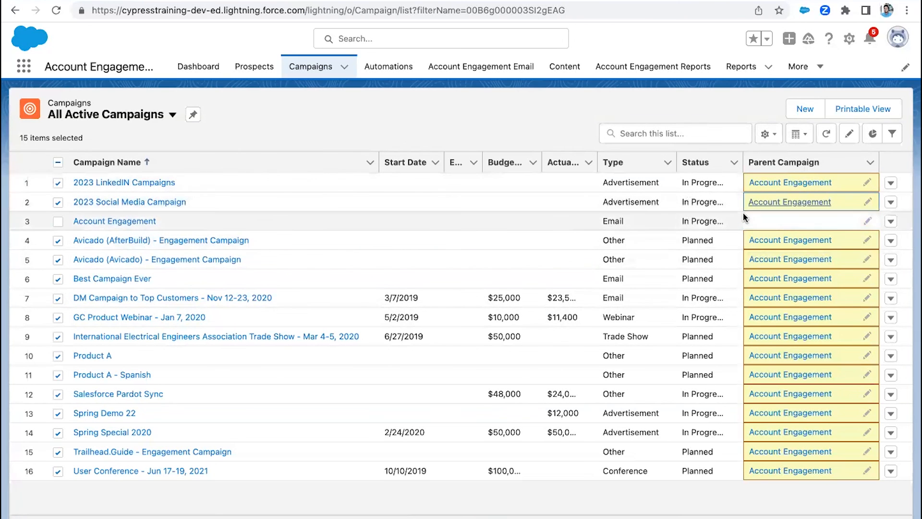
{"action": "left_click", "coordinate": [438, 518]}
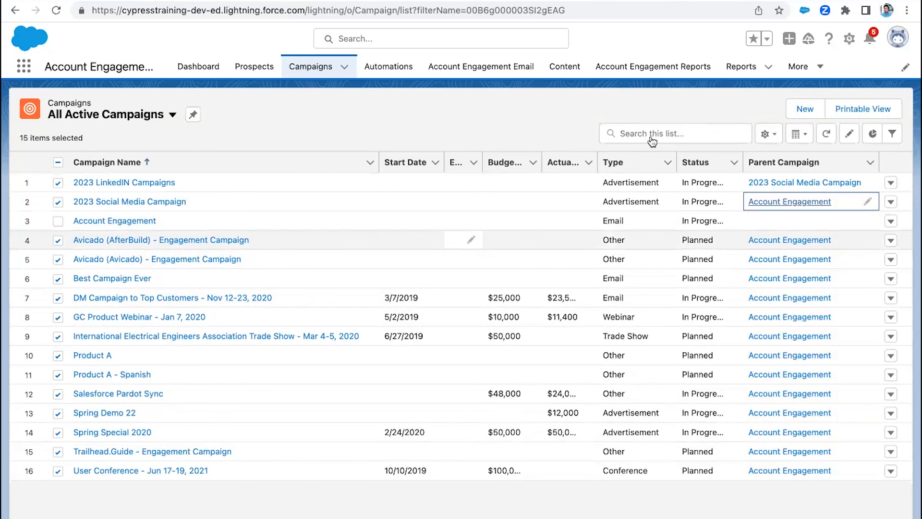
- Open the Salesforce.com connector's settings from the Account Engagement Settings and review its campaign options
{"action": "left_click", "coordinate": [798, 67]}
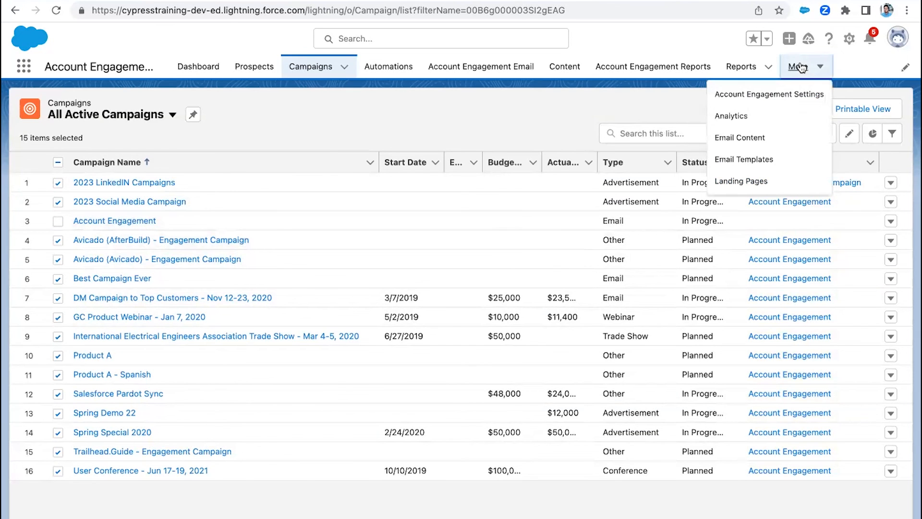
{"action": "left_click", "coordinate": [769, 94]}
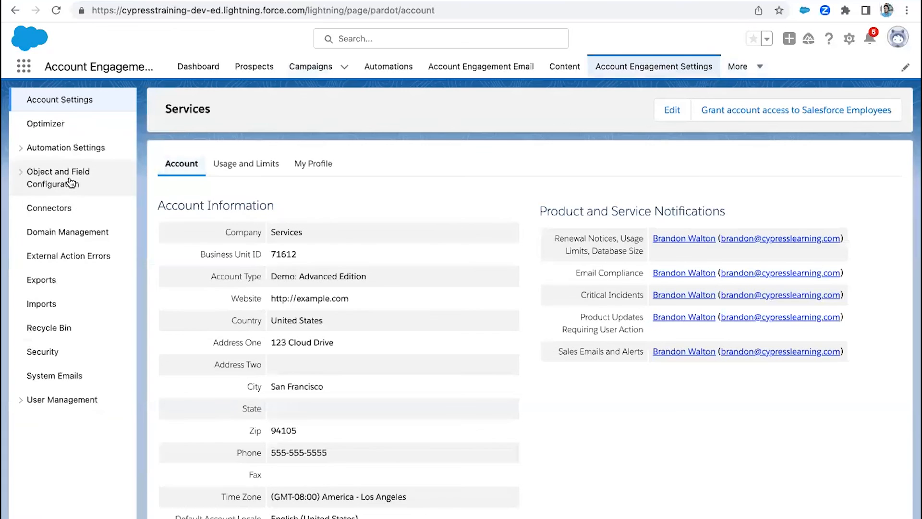
{"action": "left_click", "coordinate": [43, 211]}
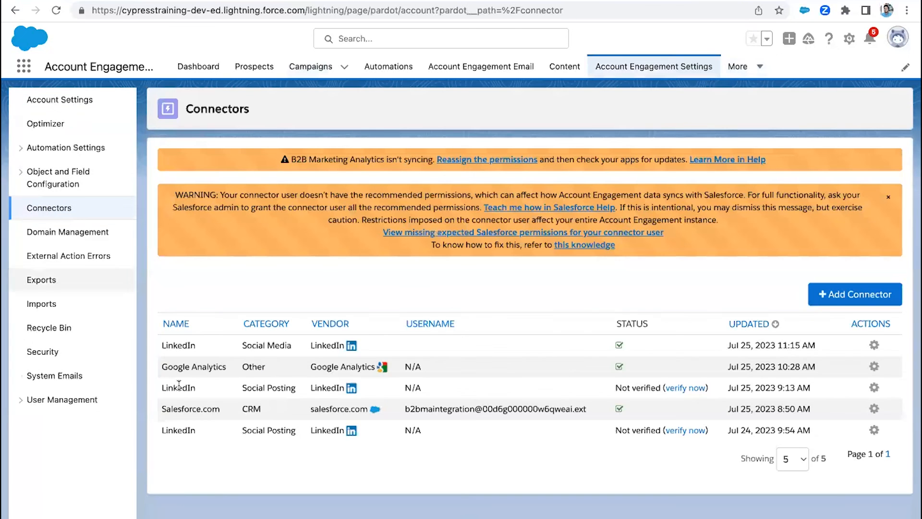
{"action": "left_click", "coordinate": [874, 409]}
{"action": "left_click", "coordinate": [836, 441]}
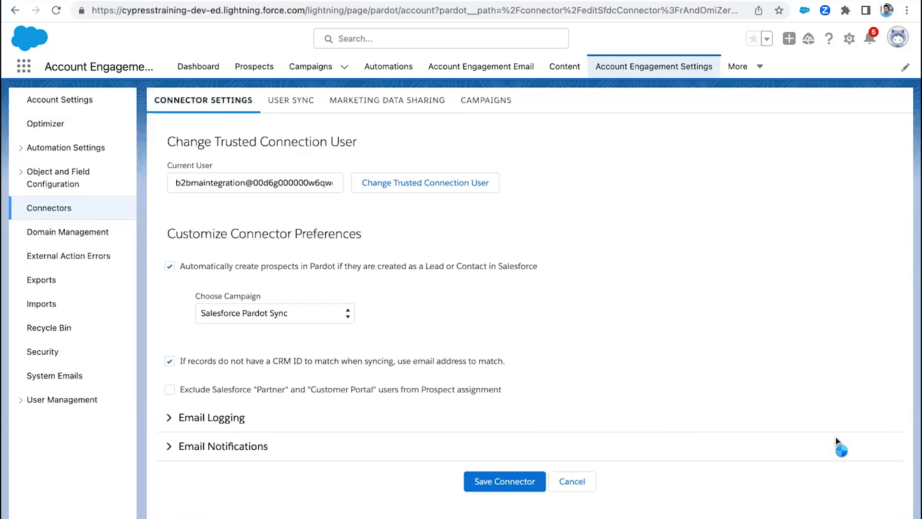
{"action": "left_click", "coordinate": [501, 113]}
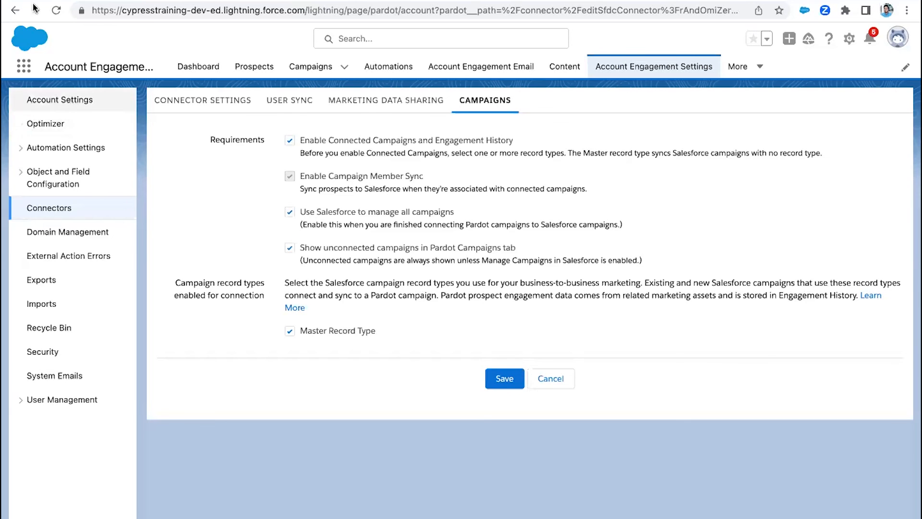
{"action": "mouse_move", "coordinate": [4, 1]}
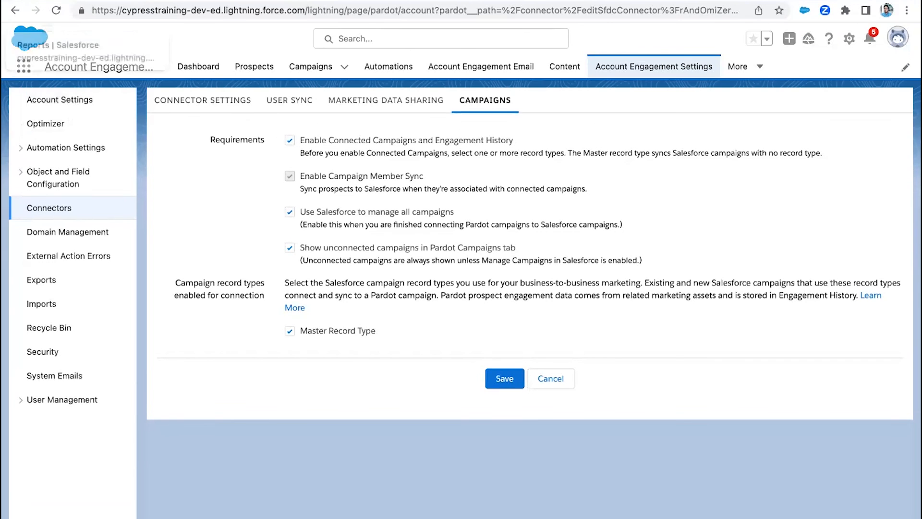